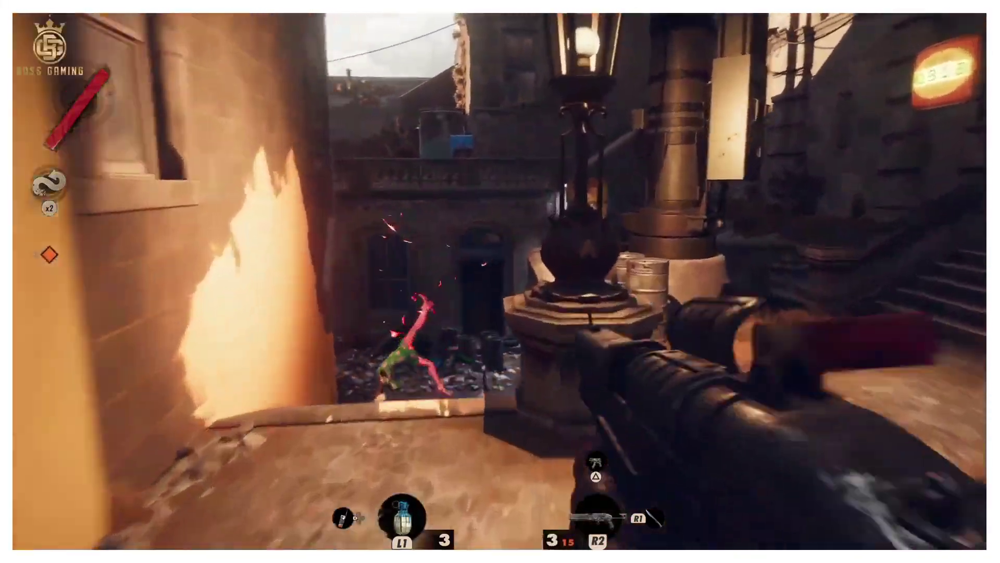
Skip the WTFast how-to video ahead to 4:54, where a game is searched, and zoom the page in
{"action": "scroll", "coordinate": [597, 261], "scroll_direction": "down", "scroll_amount": 8}
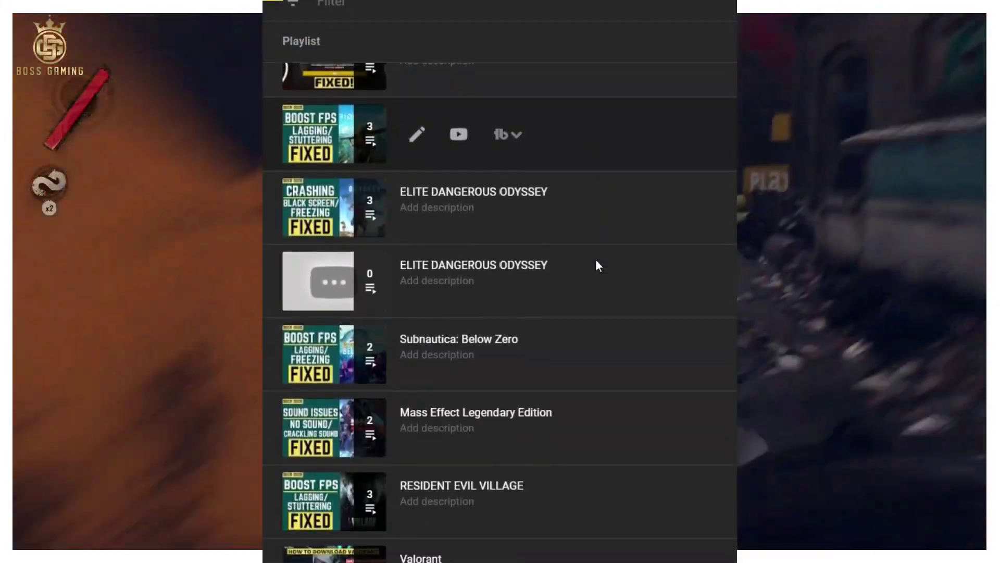
{"action": "scroll", "coordinate": [596, 260], "scroll_direction": "down", "scroll_amount": 9}
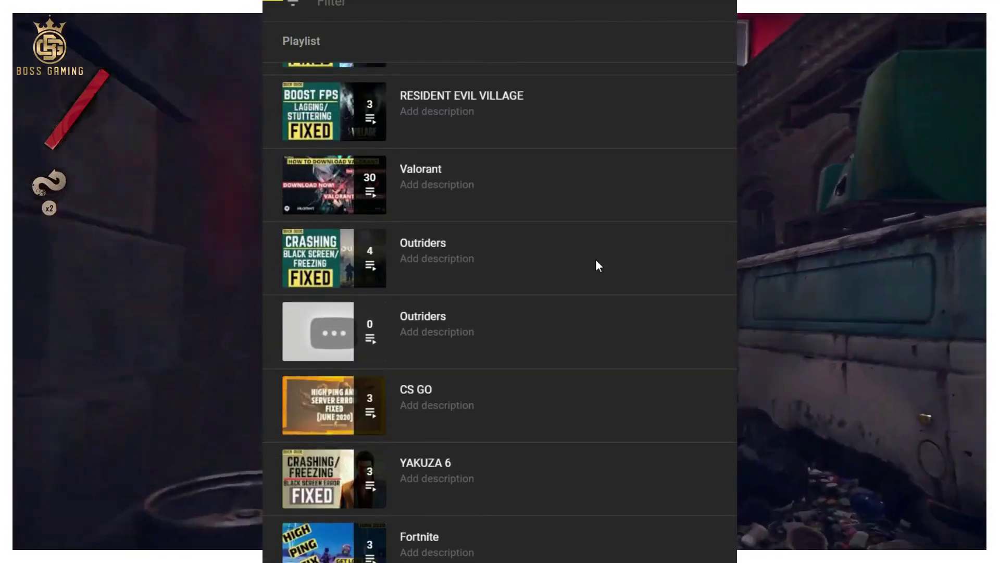
{"action": "scroll", "coordinate": [596, 260], "scroll_direction": "down", "scroll_amount": 10}
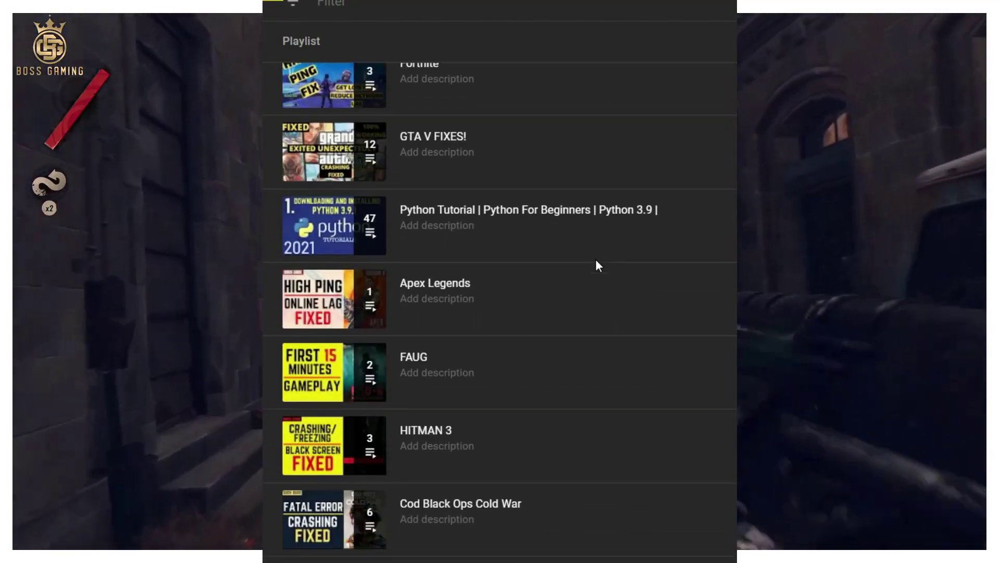
{"action": "scroll", "coordinate": [500, 313], "scroll_direction": "down", "scroll_amount": 10}
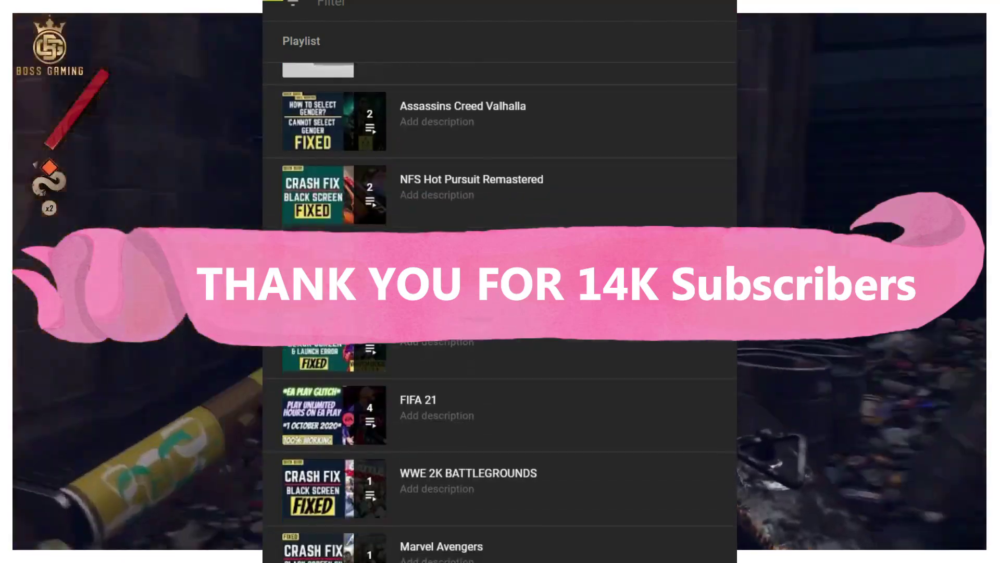
{"action": "scroll", "coordinate": [500, 313], "scroll_direction": "down", "scroll_amount": 5}
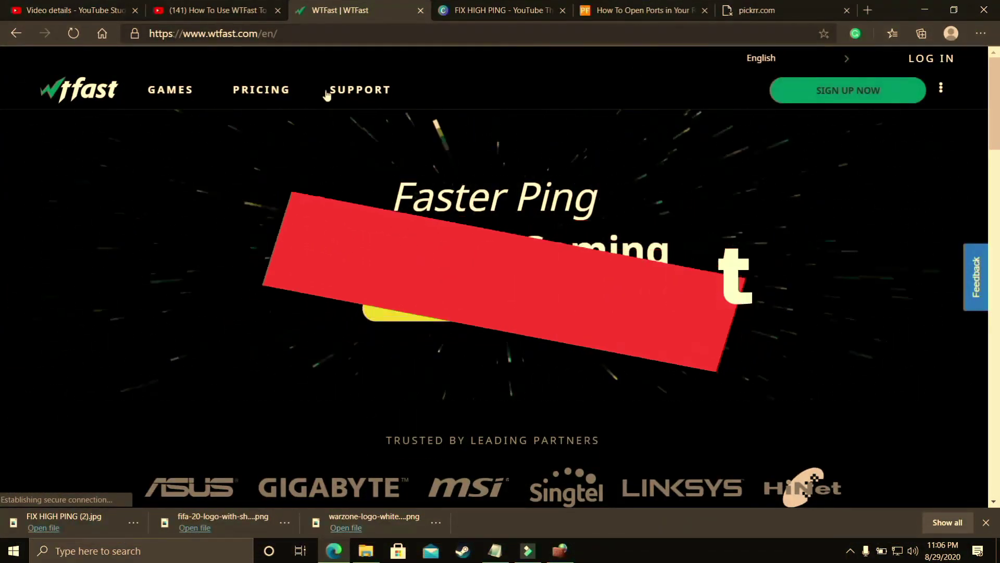
{"action": "scroll", "coordinate": [203, 162], "scroll_direction": "down", "scroll_amount": 3}
{"action": "scroll", "coordinate": [205, 167], "scroll_direction": "down", "scroll_amount": 4}
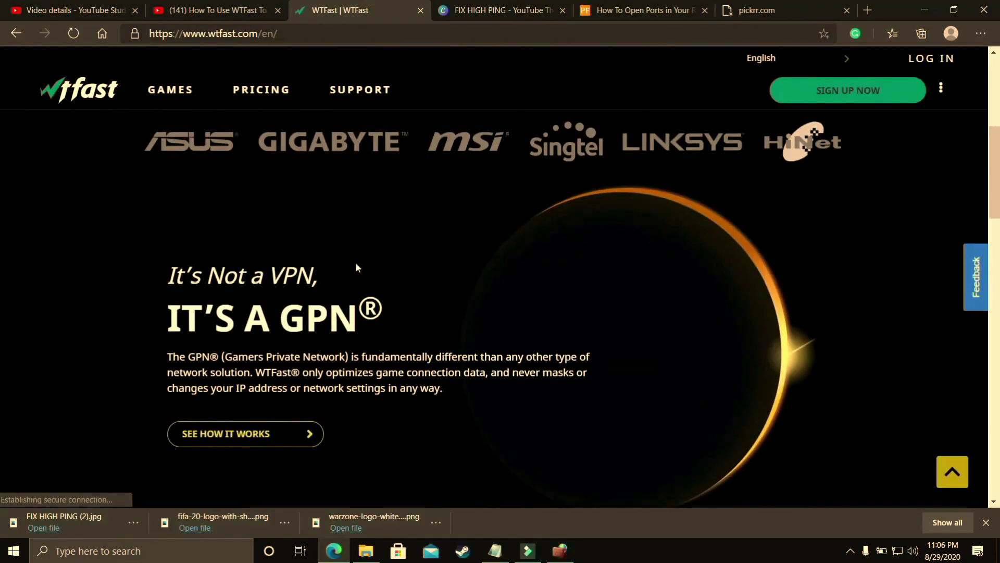
{"action": "scroll", "coordinate": [417, 264], "scroll_direction": "down", "scroll_amount": 6}
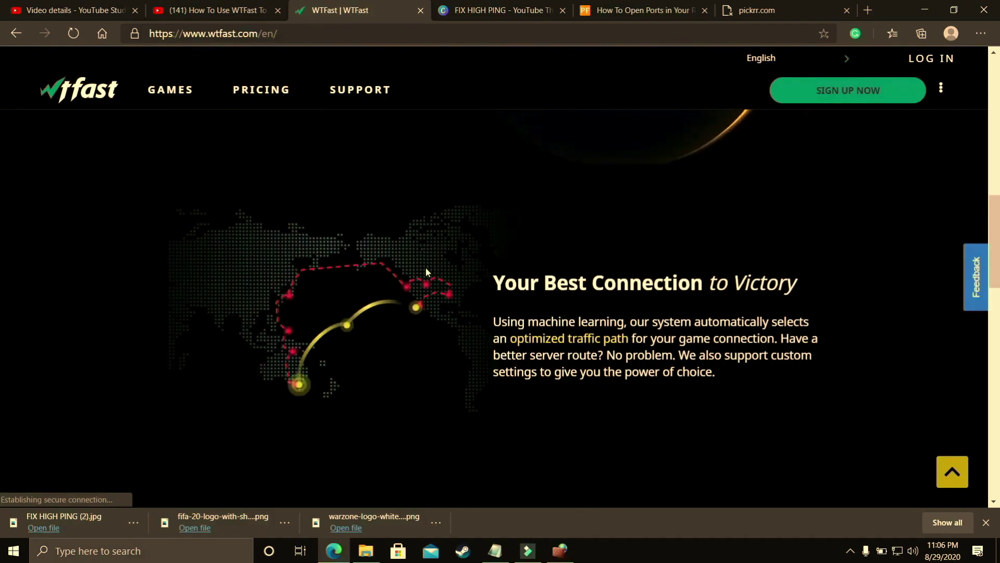
{"action": "scroll", "coordinate": [425, 269], "scroll_direction": "down", "scroll_amount": 5}
{"action": "scroll", "coordinate": [426, 271], "scroll_direction": "down", "scroll_amount": 6}
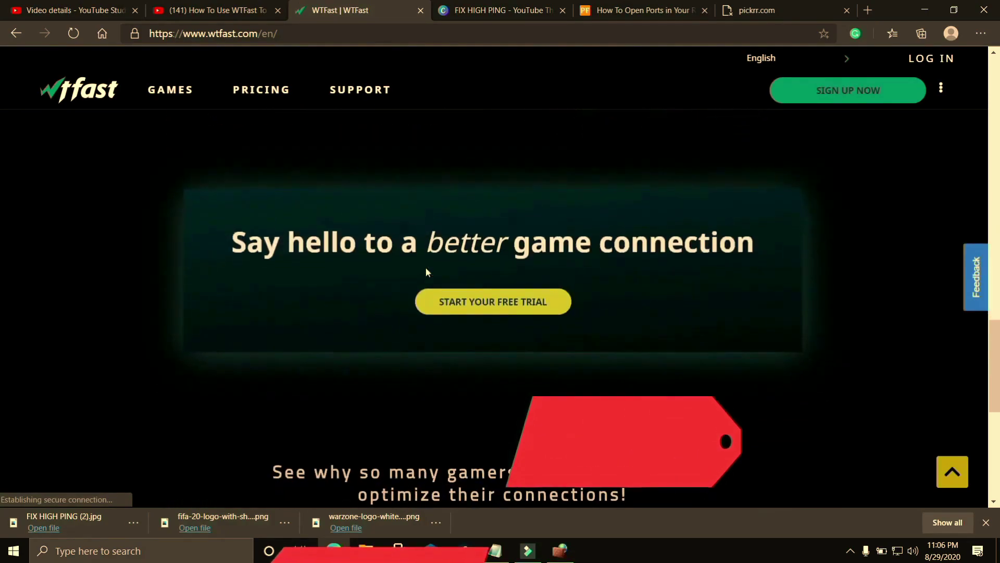
{"action": "left_click", "coordinate": [178, 7]}
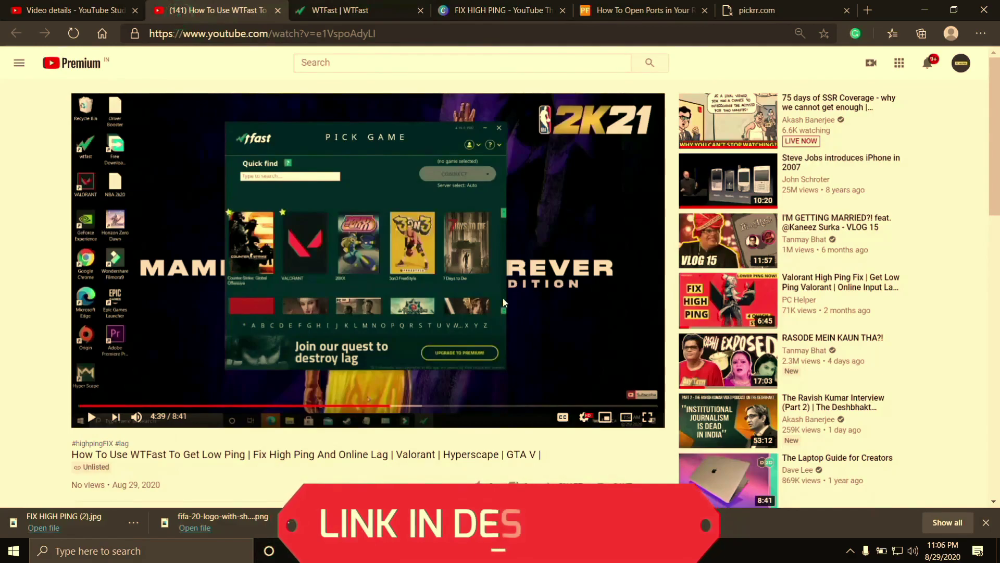
{"action": "left_click_drag", "start_coordinate": [354, 406], "coordinate": [404, 406]}
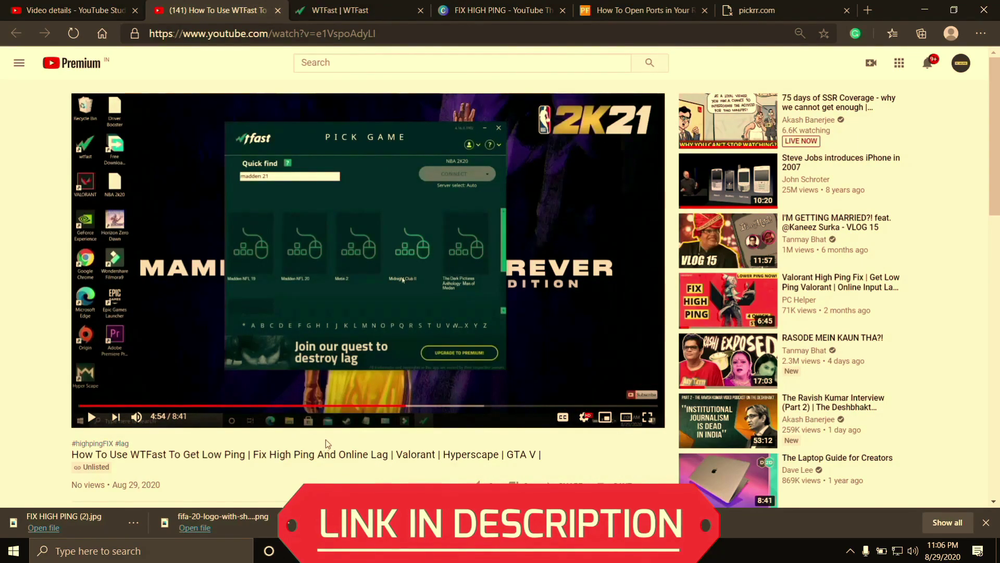
{"action": "key", "text": "ctrl+plus"}
{"action": "scroll", "coordinate": [326, 439], "scroll_direction": "up", "scroll_amount": 1}
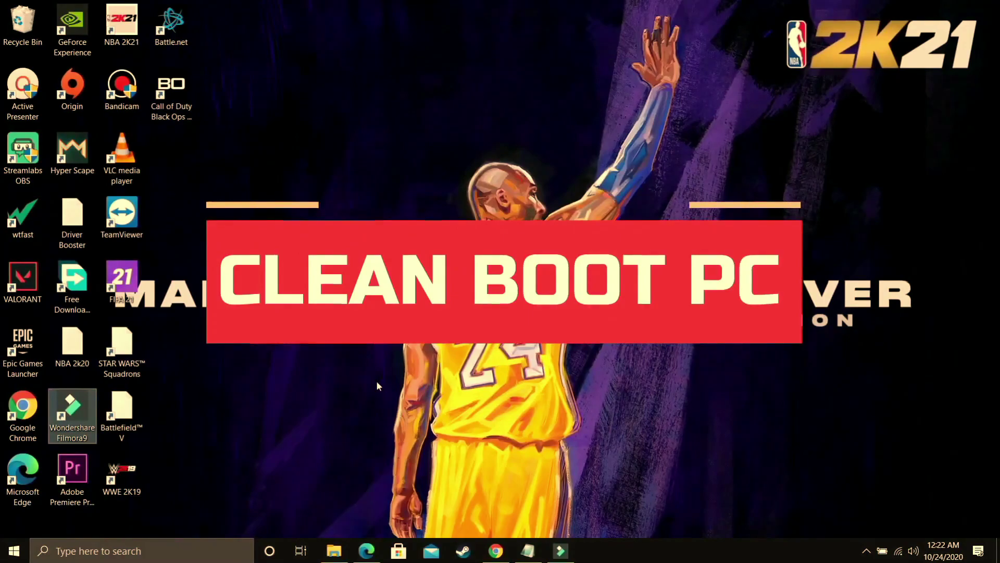
{"action": "left_click", "coordinate": [367, 550]}
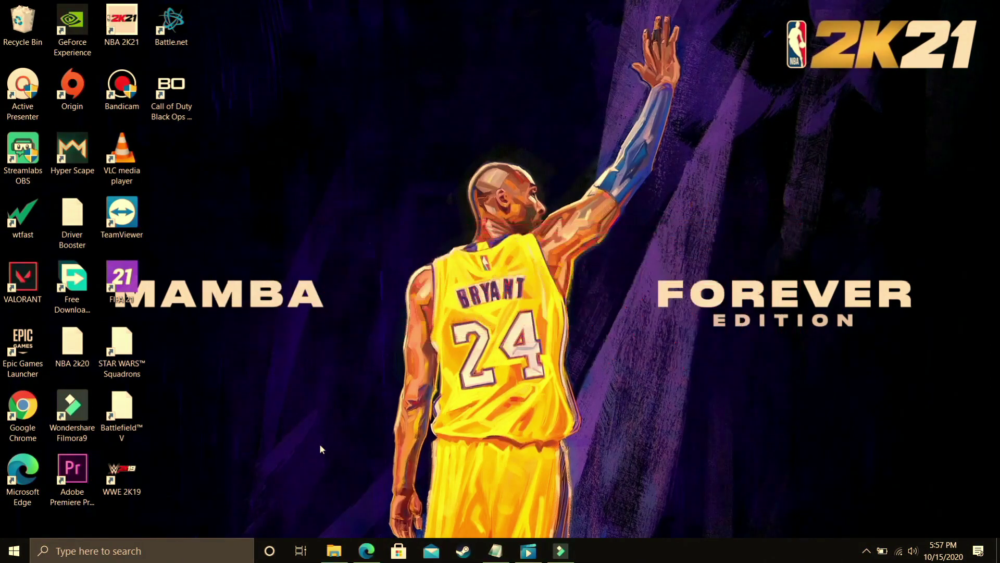
Open Command Prompt via search and ping 1.1.1.1, highlighting its 11 ms average
{"action": "left_click", "coordinate": [141, 550]}
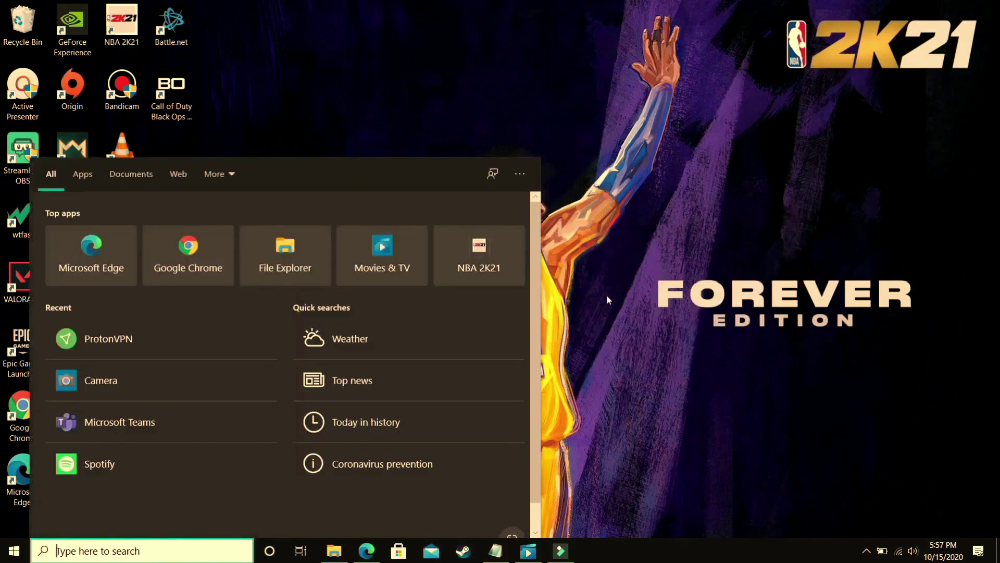
{"action": "type", "text": "cmd"}
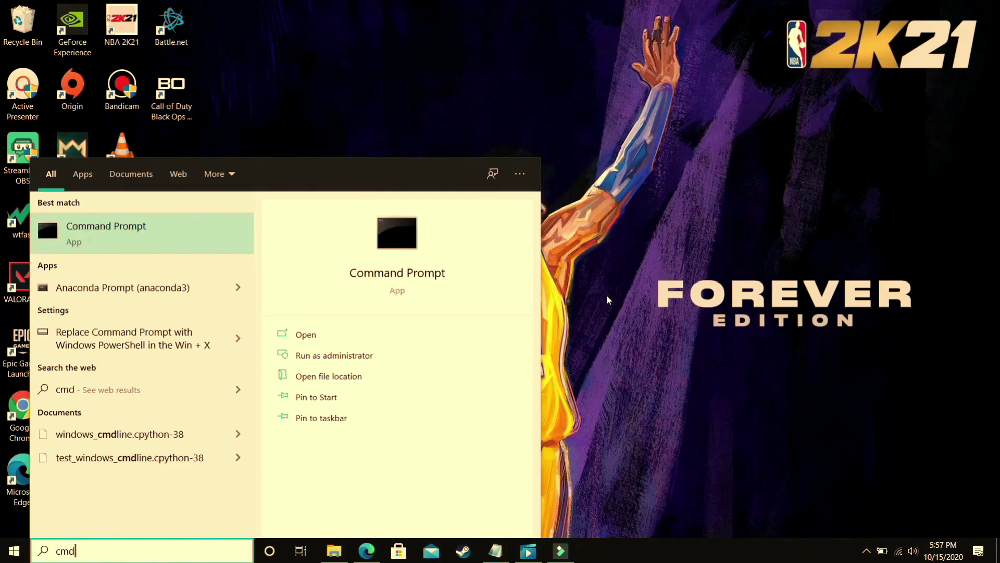
{"action": "key", "text": "Return"}
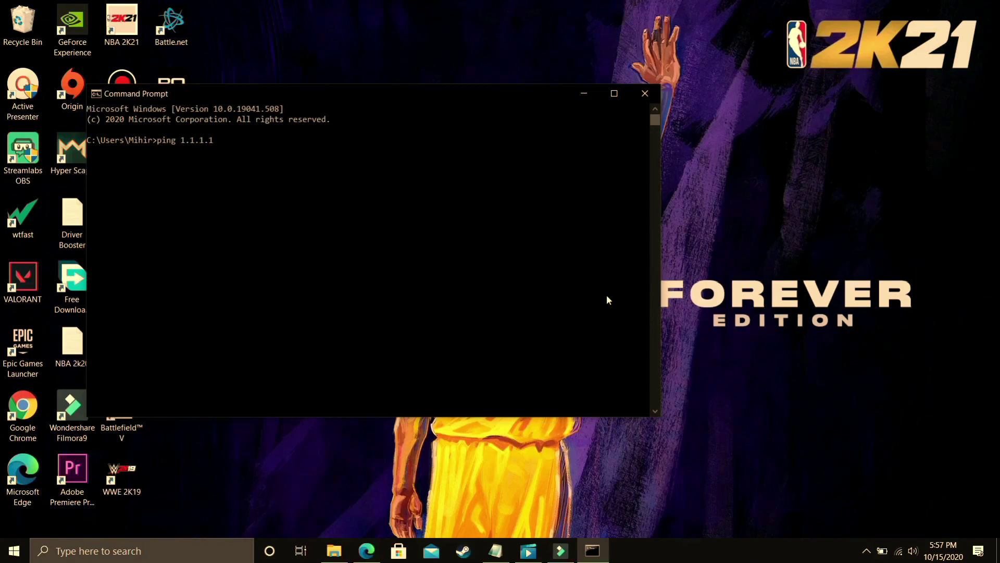
{"action": "key", "text": "Return"}
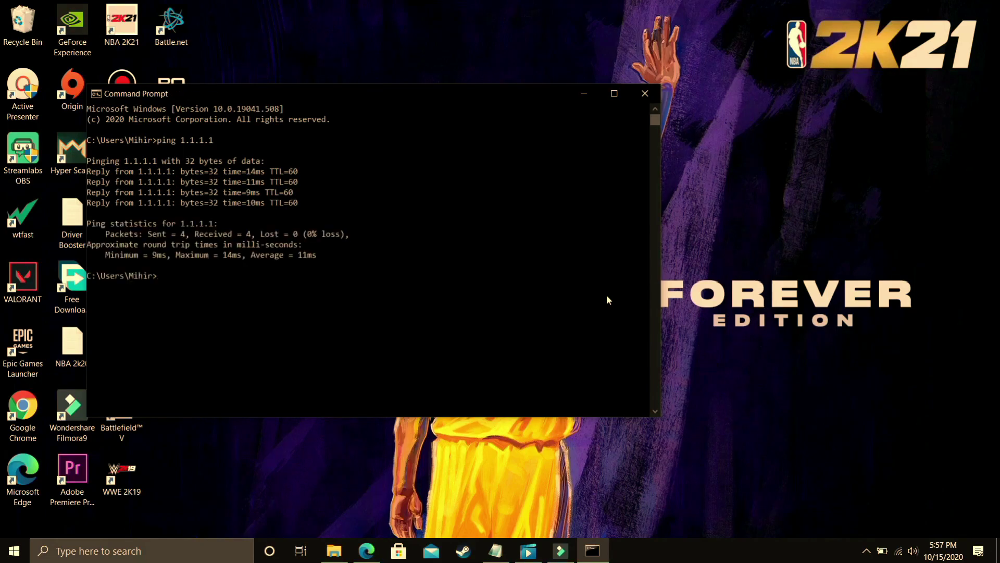
{"action": "left_click_drag", "start_coordinate": [251, 255], "coordinate": [300, 258]}
Ping 8.8.8.8 and review its results: 25% loss, 17 ms average
{"action": "left_click", "coordinate": [200, 277]}
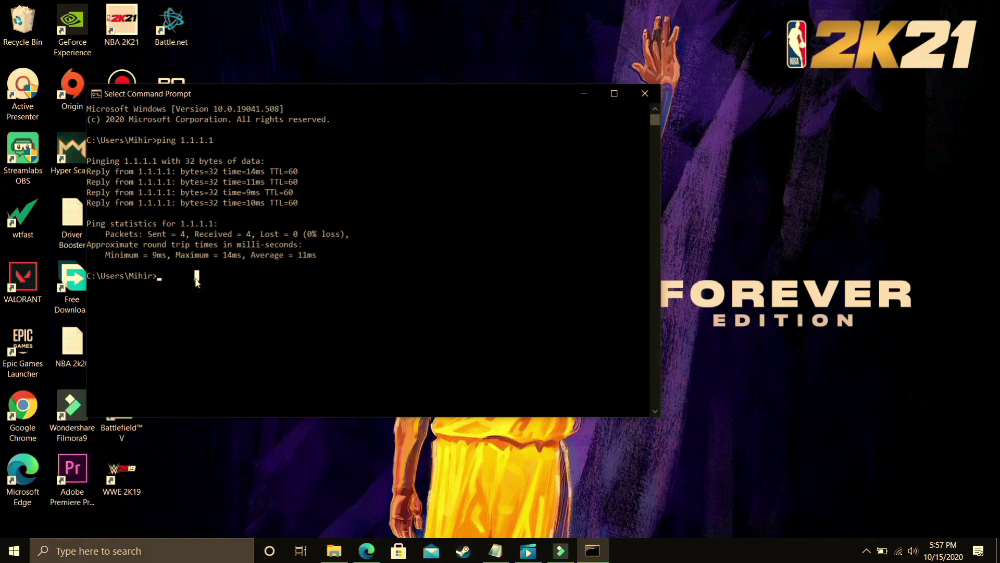
{"action": "type", "text": "ping 8.8.8"}
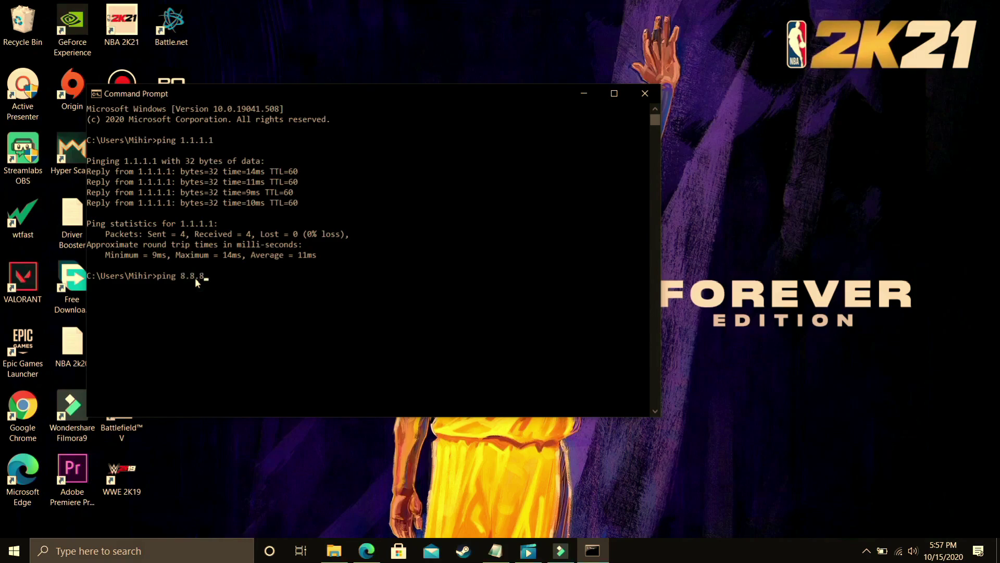
{"action": "type", "text": ".8"}
{"action": "key", "text": "Return"}
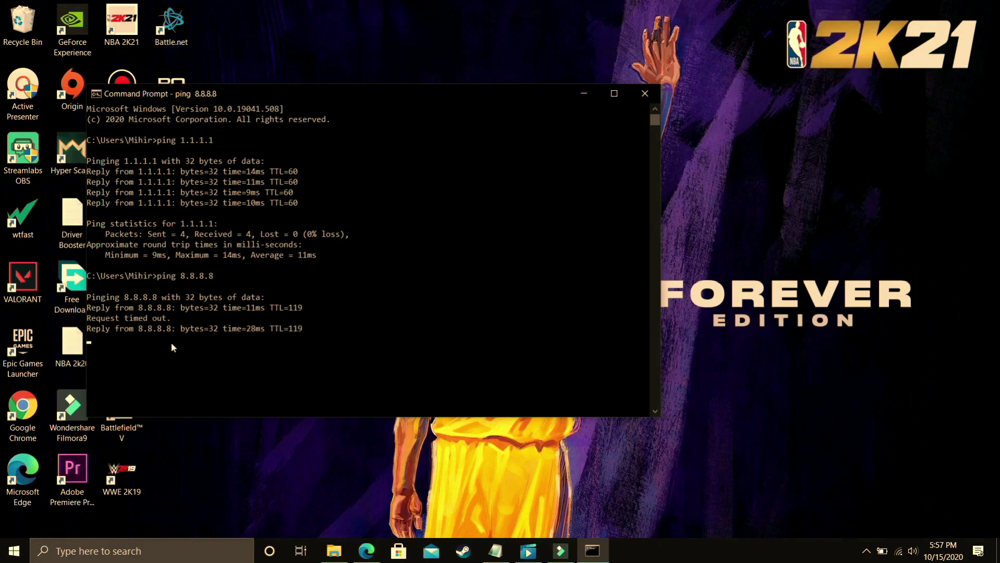
{"action": "scroll", "coordinate": [299, 352], "scroll_direction": "down", "scroll_amount": 3}
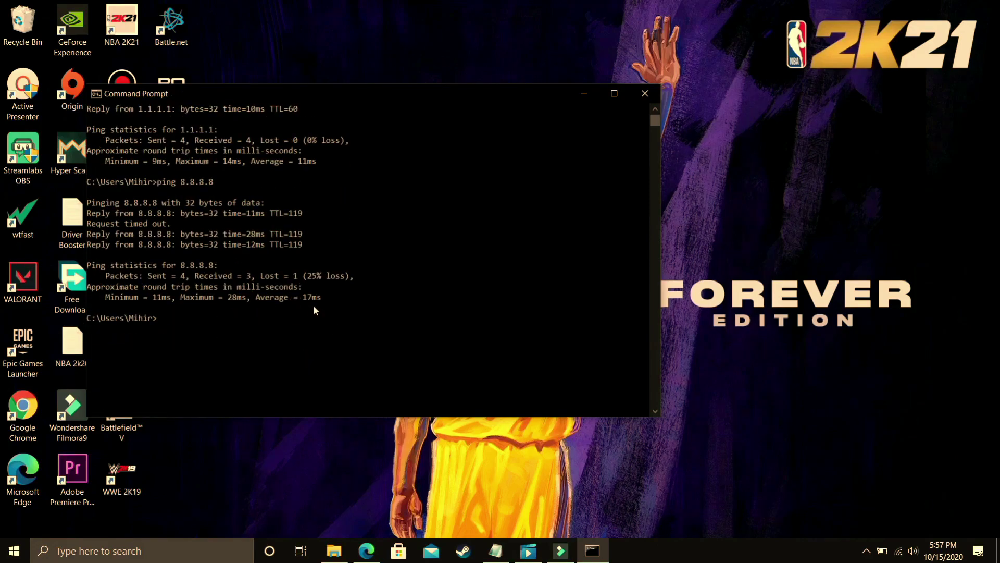
{"action": "scroll", "coordinate": [256, 224], "scroll_direction": "up", "scroll_amount": 1}
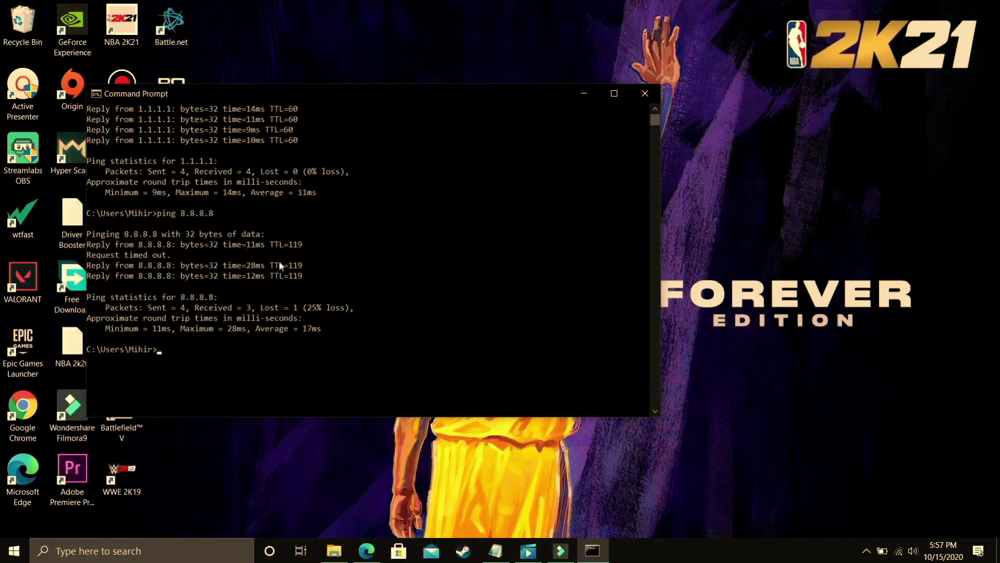
{"action": "scroll", "coordinate": [279, 263], "scroll_direction": "up", "scroll_amount": 2}
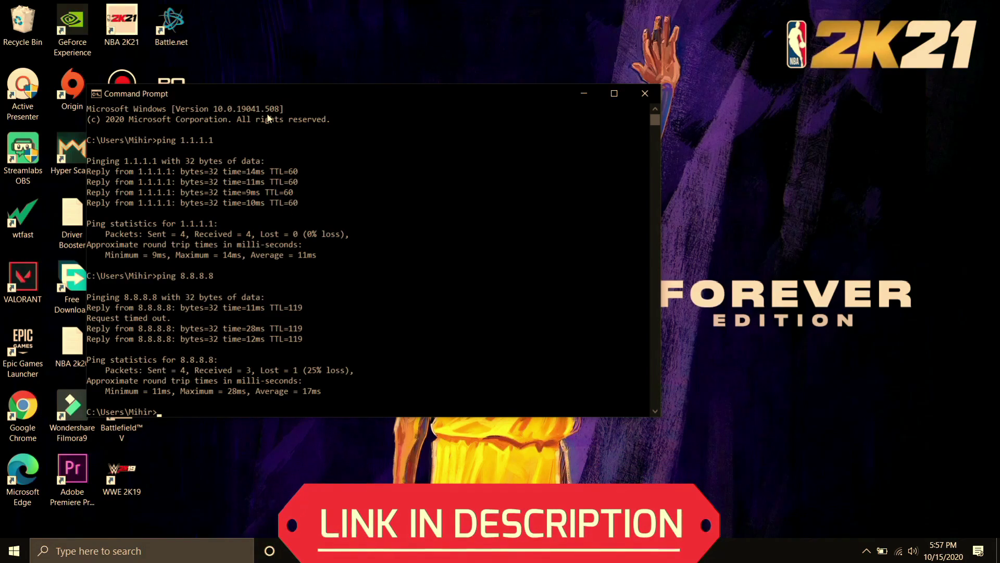
Open View network connections and bring up Wi-Fi's Internet Protocol Version 4 (TCP/IPv4) properties
{"action": "left_click", "coordinate": [109, 556]}
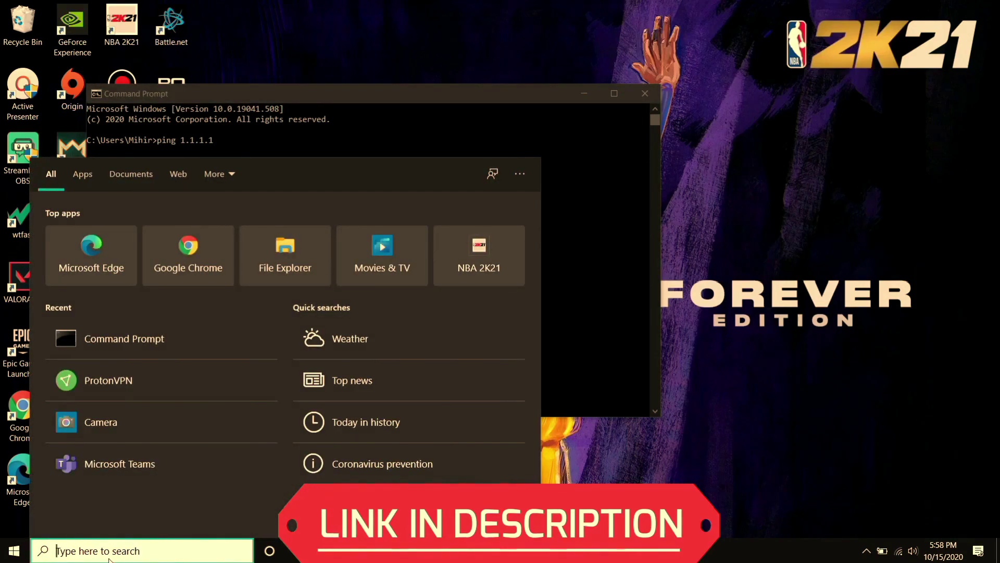
{"action": "type", "text": "view "}
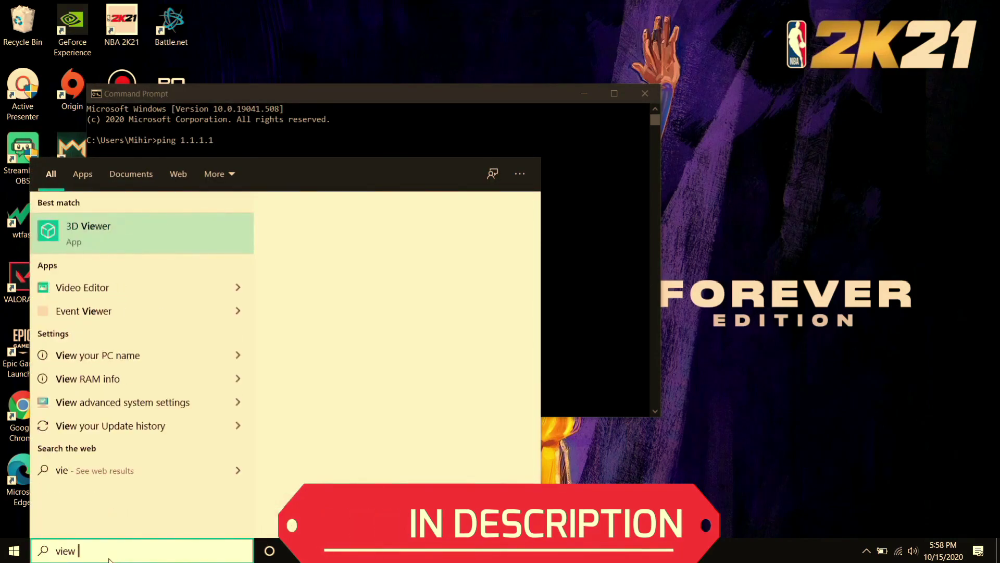
{"action": "type", "text": "netwo"}
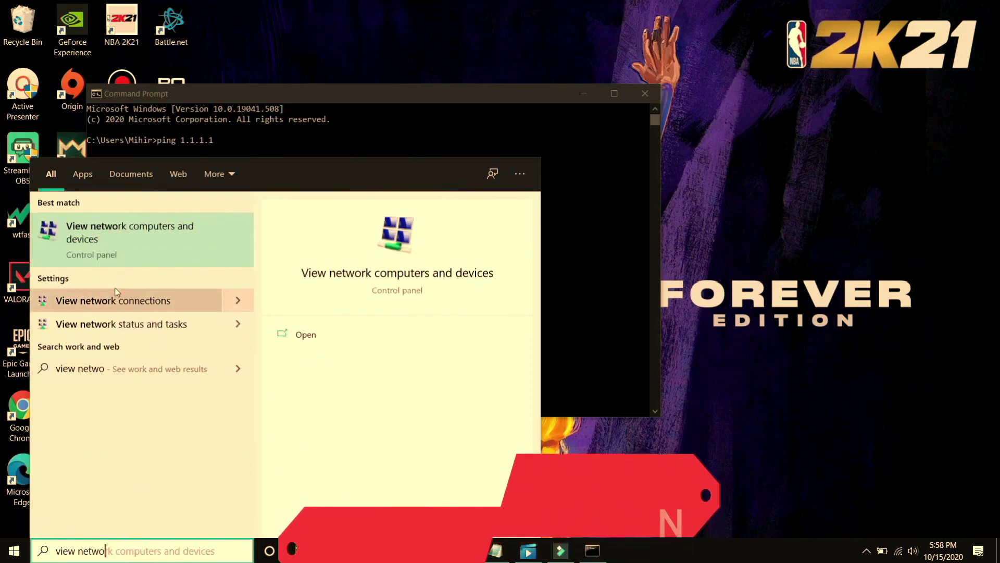
{"action": "type", "text": "r"}
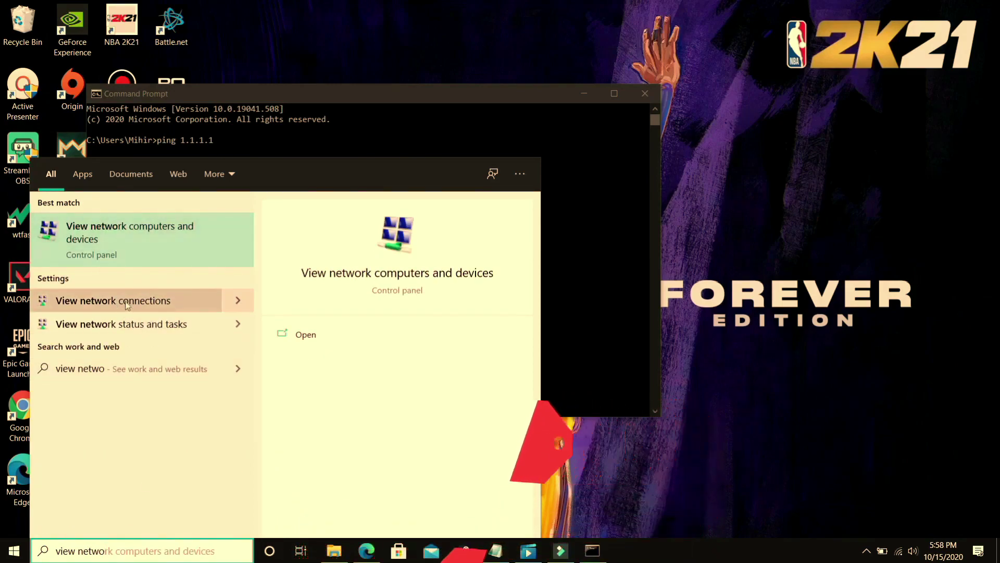
{"action": "left_click", "coordinate": [117, 304]}
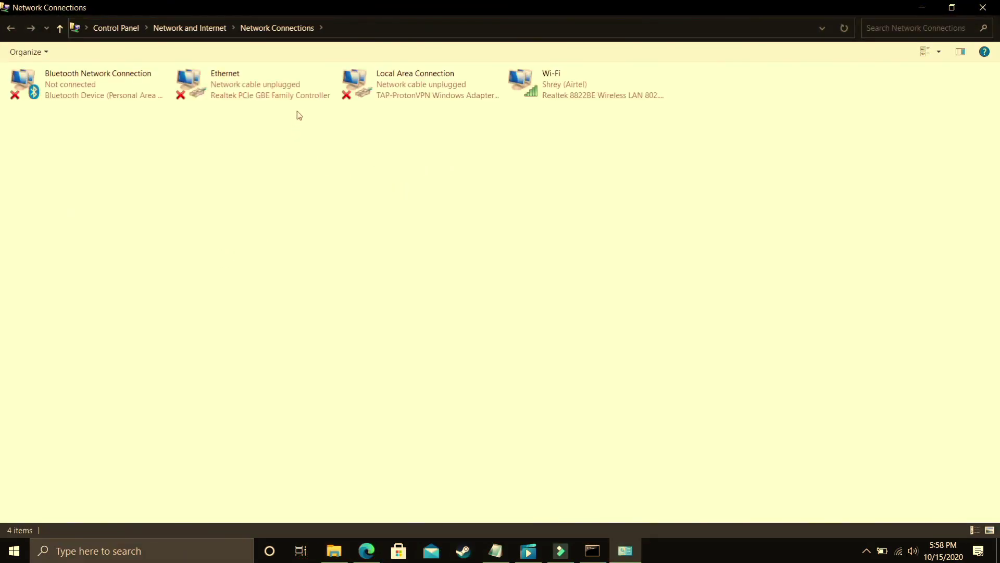
{"action": "double_click", "coordinate": [563, 93]}
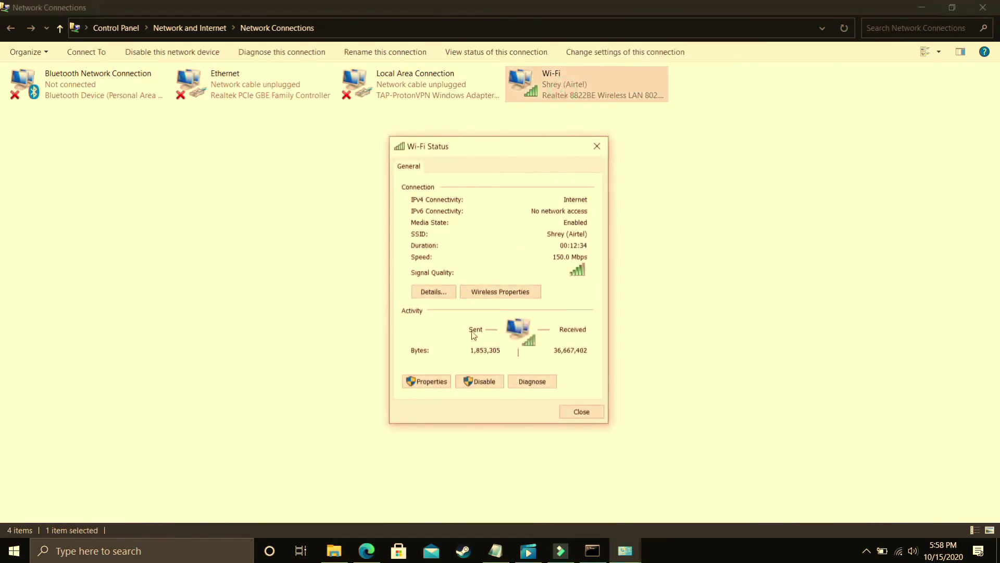
{"action": "left_click", "coordinate": [423, 385]}
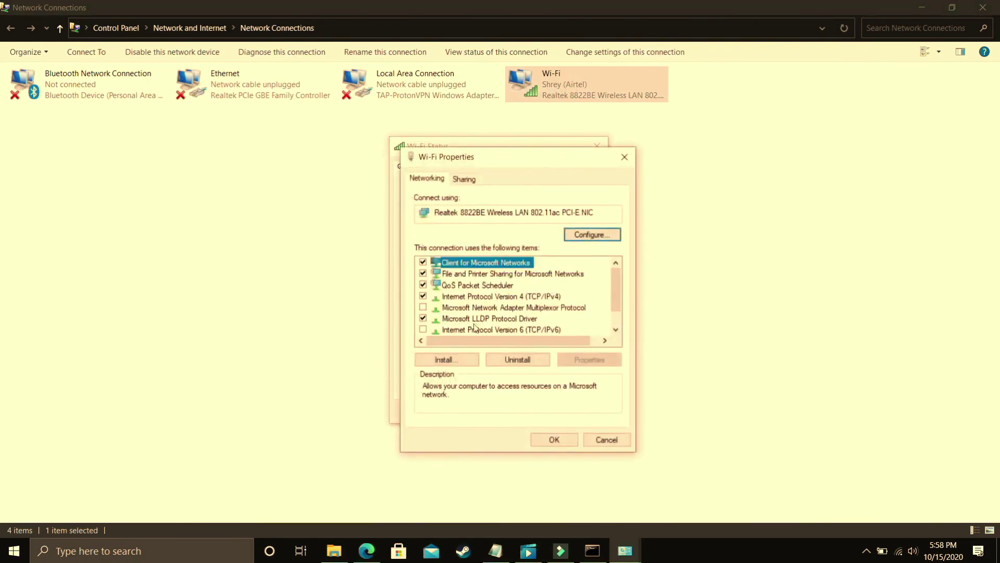
{"action": "left_click", "coordinate": [511, 299]}
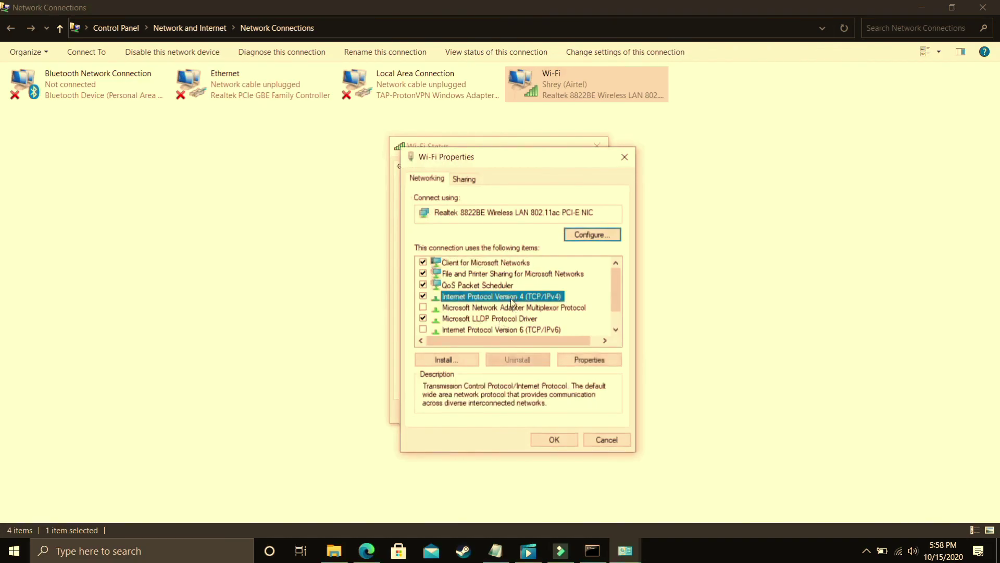
{"action": "left_click", "coordinate": [574, 359]}
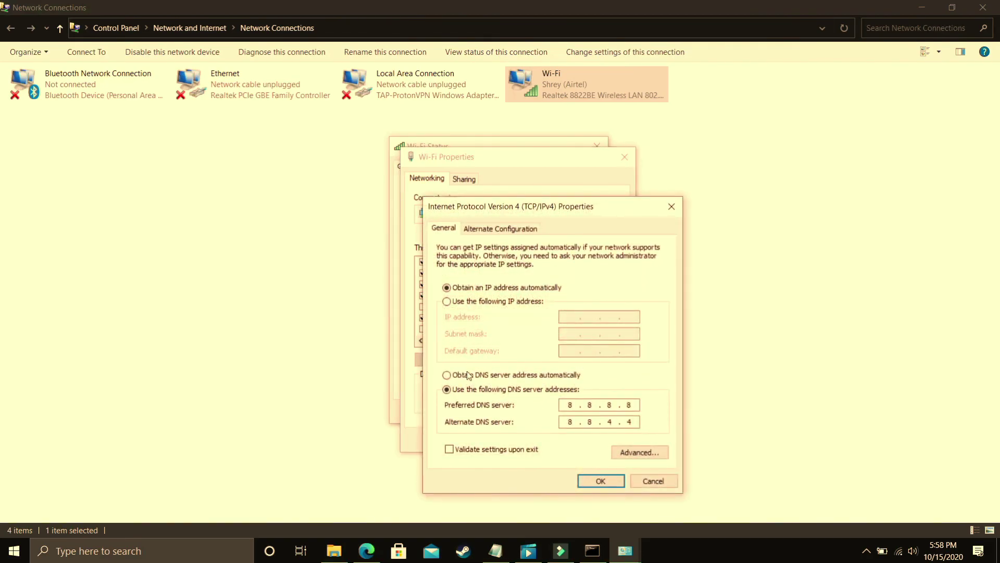
Choose 'Use the following DNS server addresses' and tick 'Validate settings upon exit'
{"action": "left_click", "coordinate": [463, 375]}
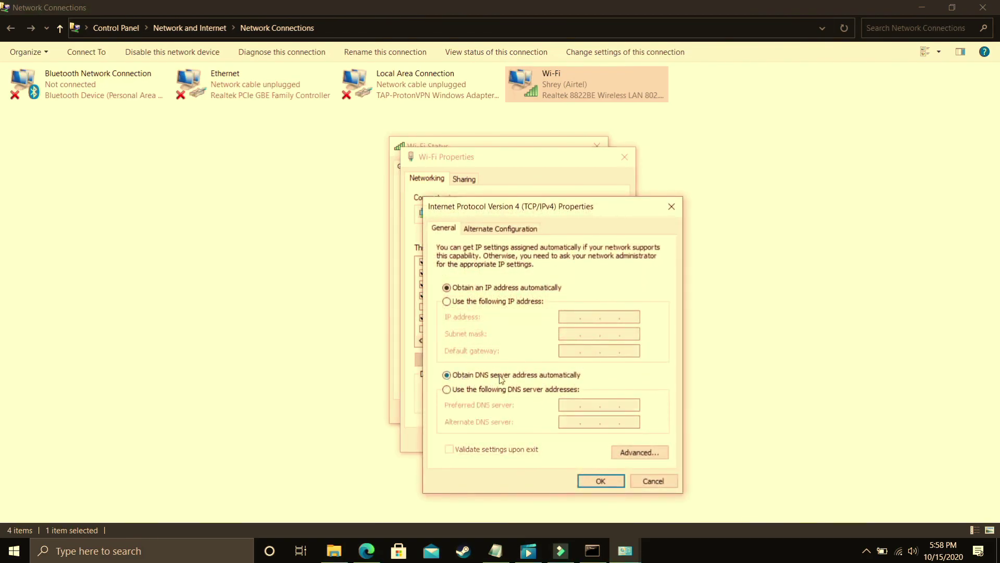
{"action": "left_click", "coordinate": [458, 390]}
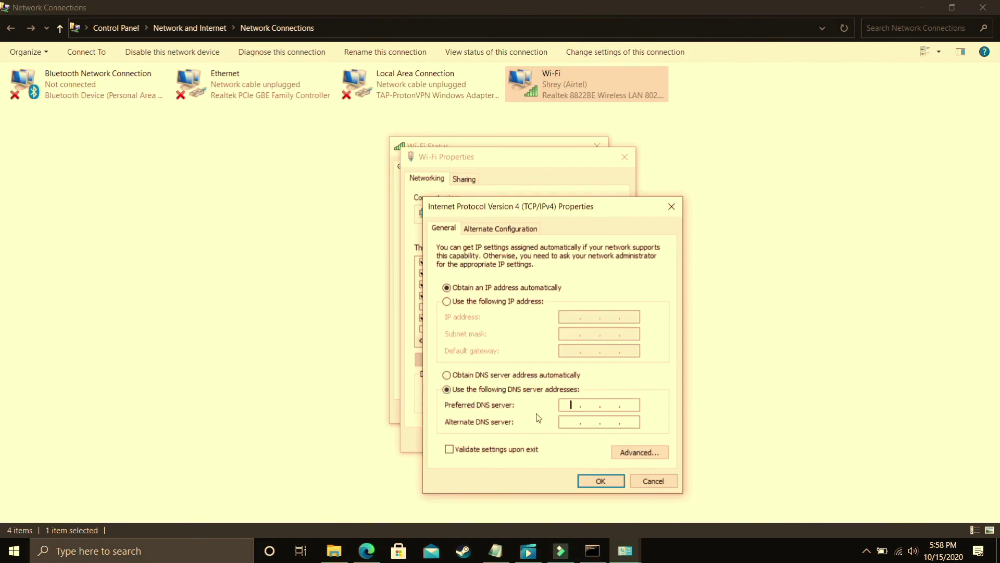
{"action": "left_click", "coordinate": [594, 553]}
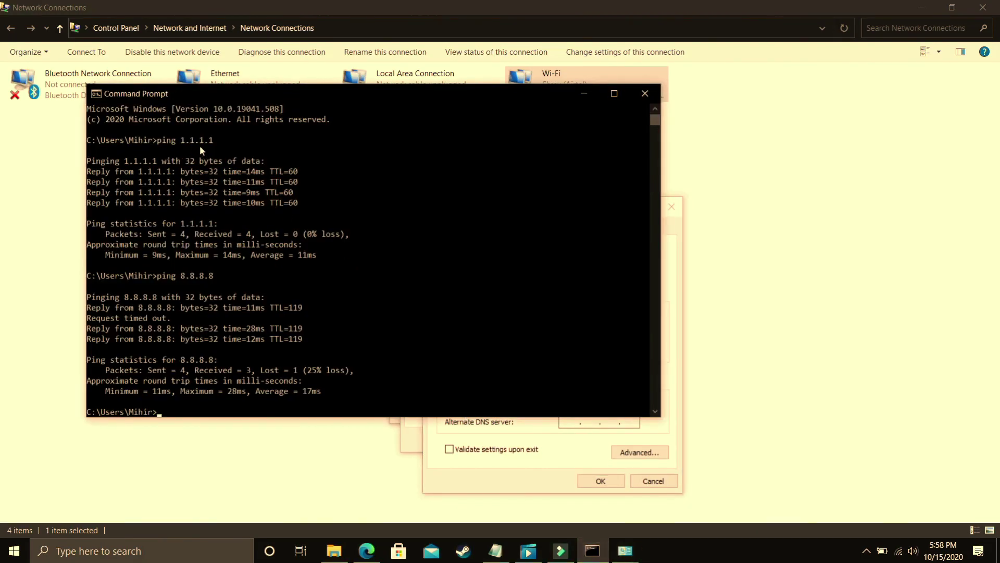
{"action": "left_click", "coordinate": [530, 452]}
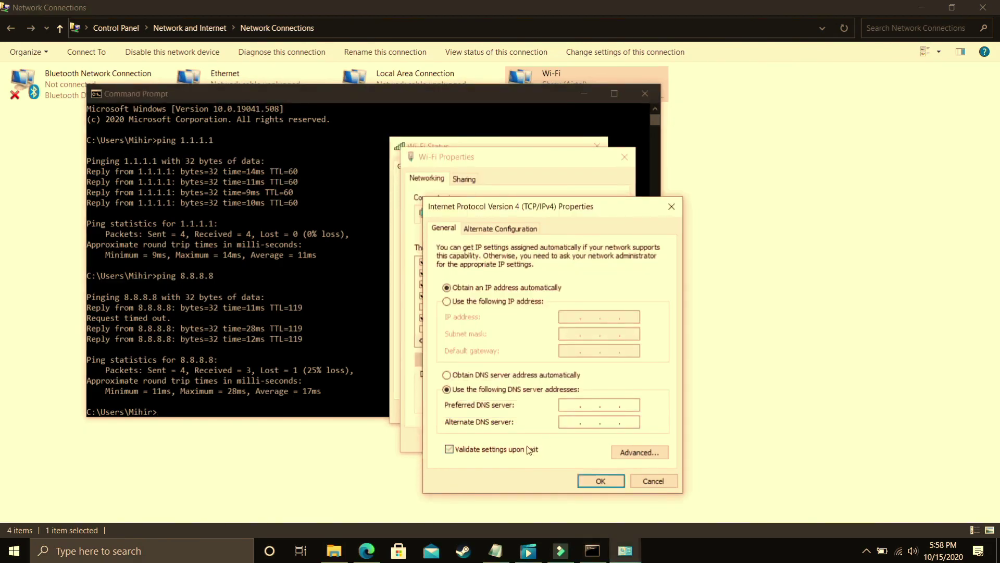
Type the preferred and alternate DNS server addresses, starting with 1.1.1.1
{"action": "left_click", "coordinate": [569, 406]}
{"action": "type", "text": "1.1.1.1"}
{"action": "left_click", "coordinate": [579, 420]}
{"action": "type", "text": "1 . 0 . 0 . 1"}
{"action": "left_click", "coordinate": [578, 405]}
{"action": "type", "text": "8.8.8..4."}
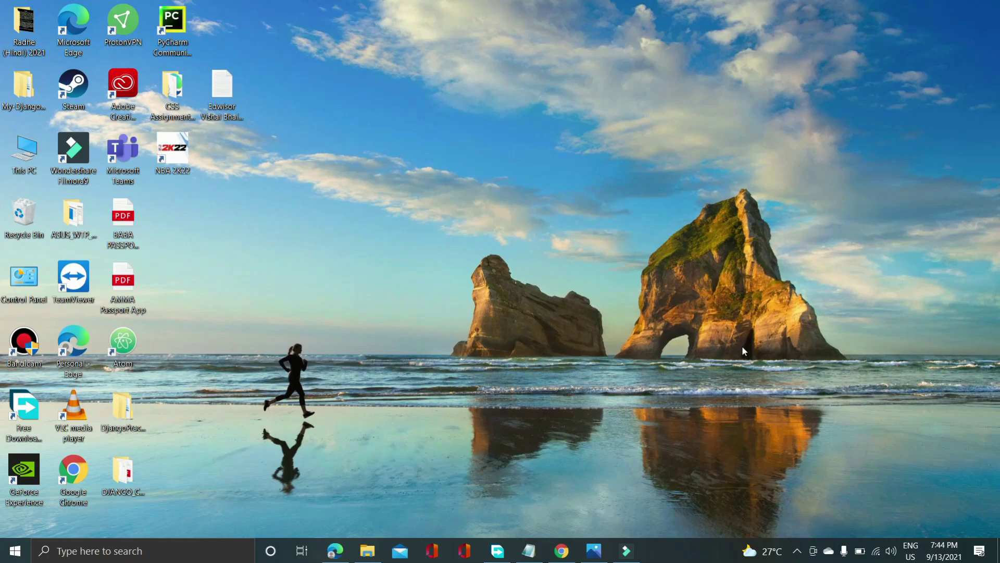
Return to the Port Forward Deathloop page in Edge and select the Steam TCP ports 27015,27036
{"action": "left_click", "coordinate": [344, 550]}
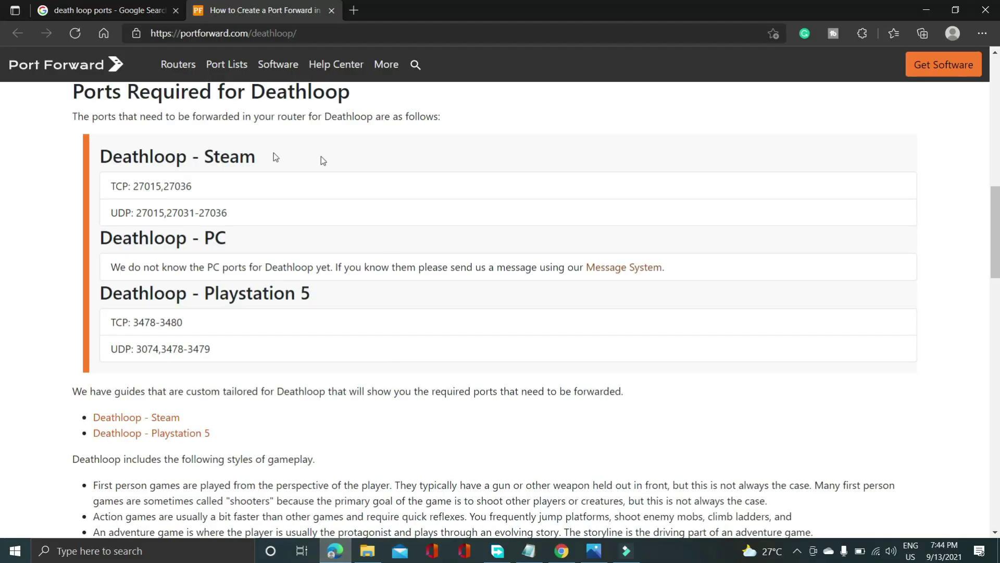
{"action": "left_click", "coordinate": [87, 10]}
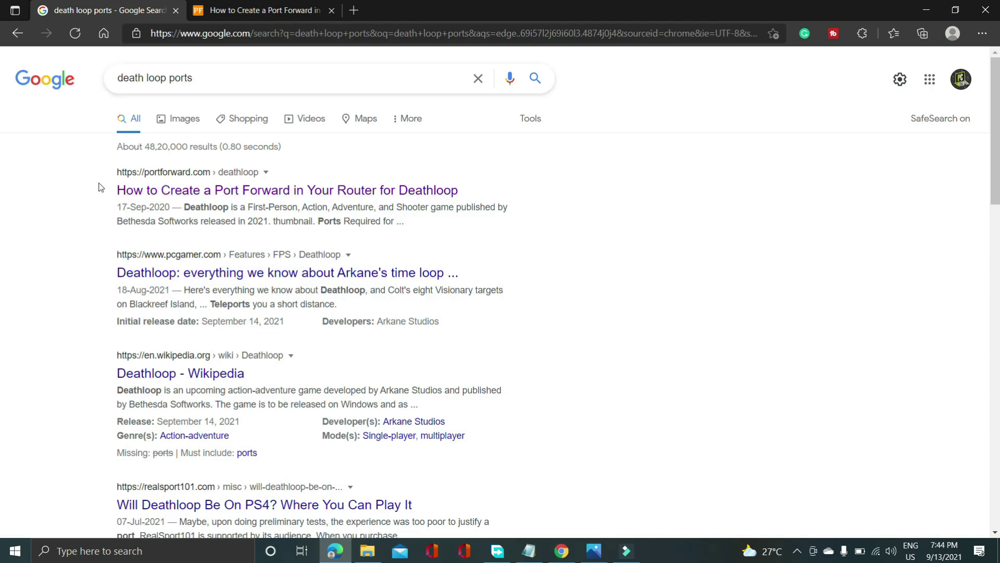
{"action": "left_click", "coordinate": [268, 11]}
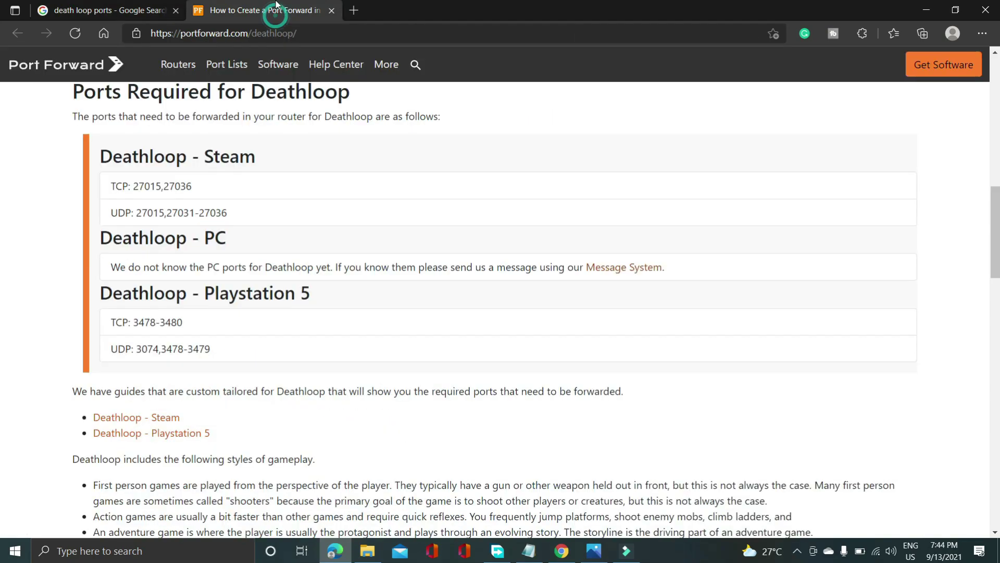
{"action": "scroll", "coordinate": [160, 130], "scroll_direction": "up", "scroll_amount": 8}
{"action": "scroll", "coordinate": [160, 130], "scroll_direction": "down", "scroll_amount": 6}
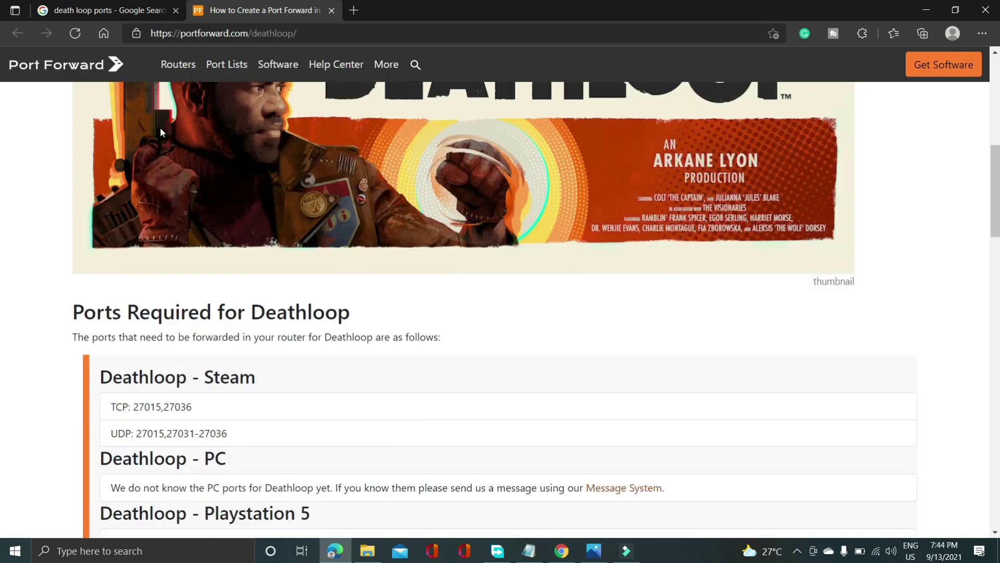
{"action": "scroll", "coordinate": [187, 338], "scroll_direction": "down", "scroll_amount": 1}
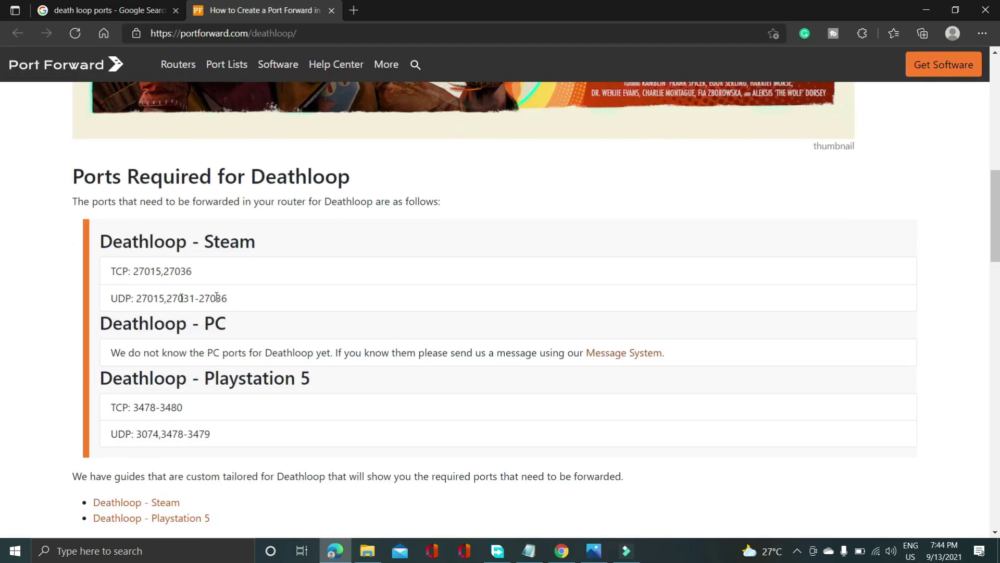
{"action": "left_click_drag", "start_coordinate": [133, 272], "coordinate": [195, 276]}
{"action": "key", "text": "ctrl+c"}
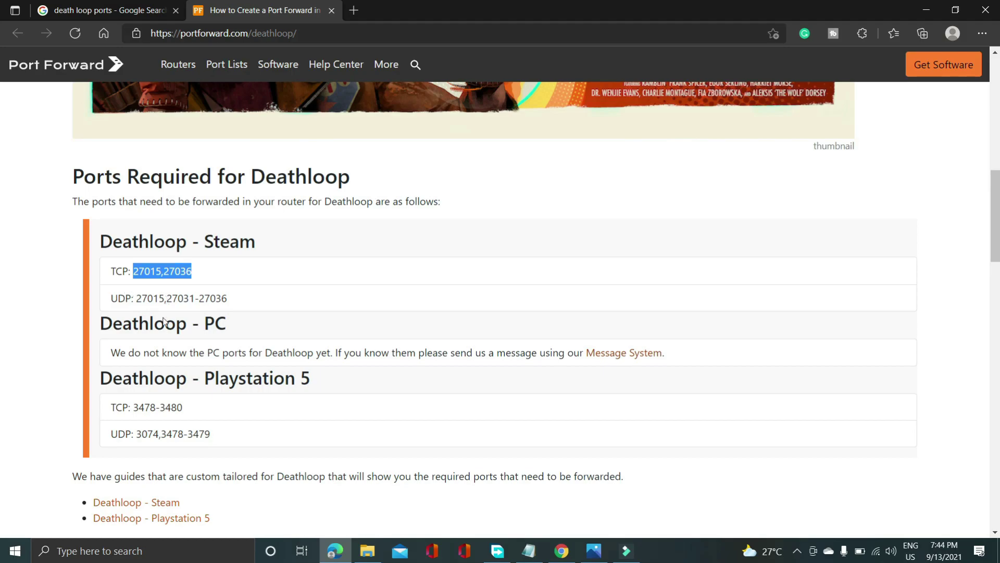
{"action": "left_click", "coordinate": [114, 559]}
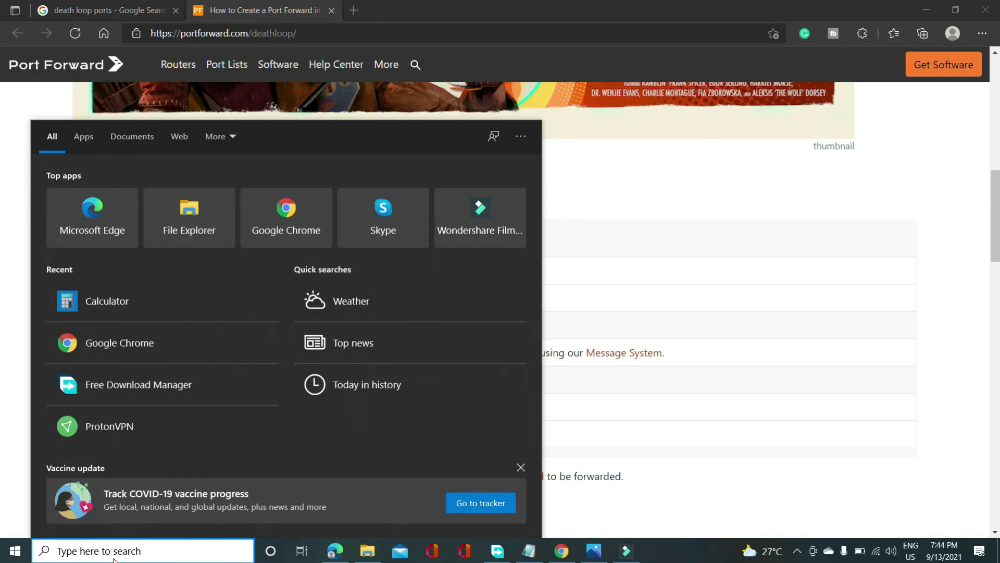
Search 'WINDOWS DEFENDER' and launch Windows Defender Firewall with Advanced Security
{"action": "type", "text": "WINDOWS"}
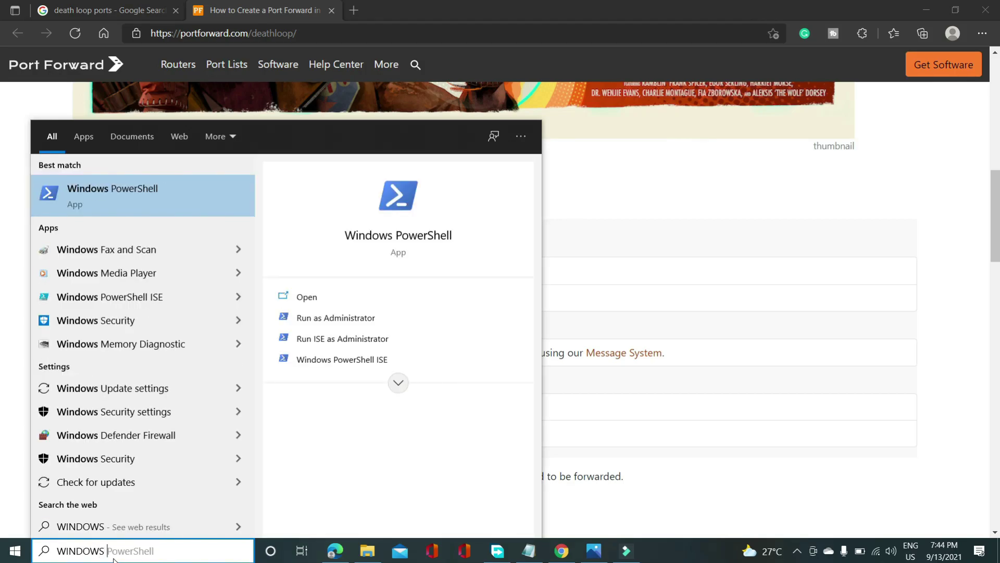
{"action": "type", "text": " DEFENDER"}
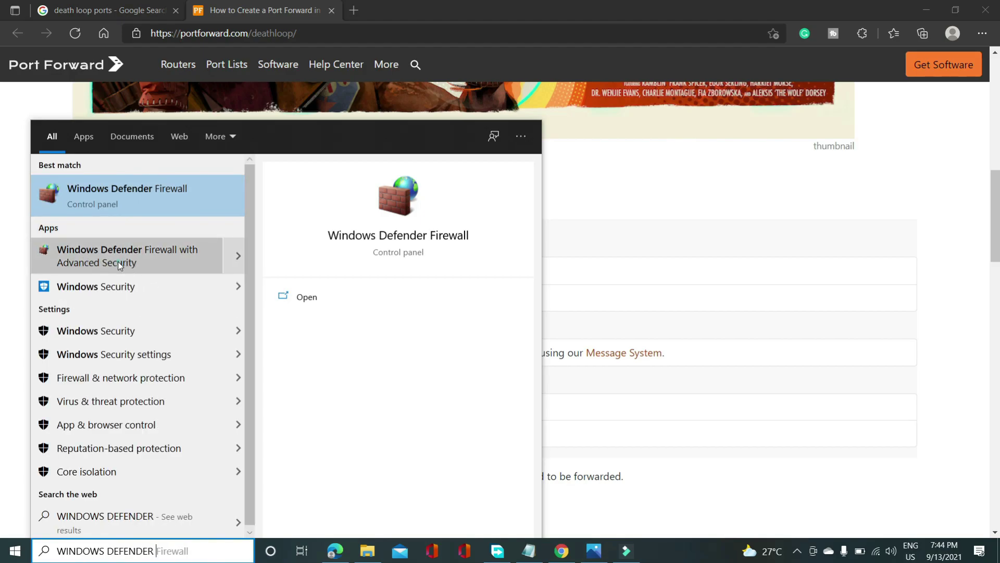
{"action": "key", "text": "Escape"}
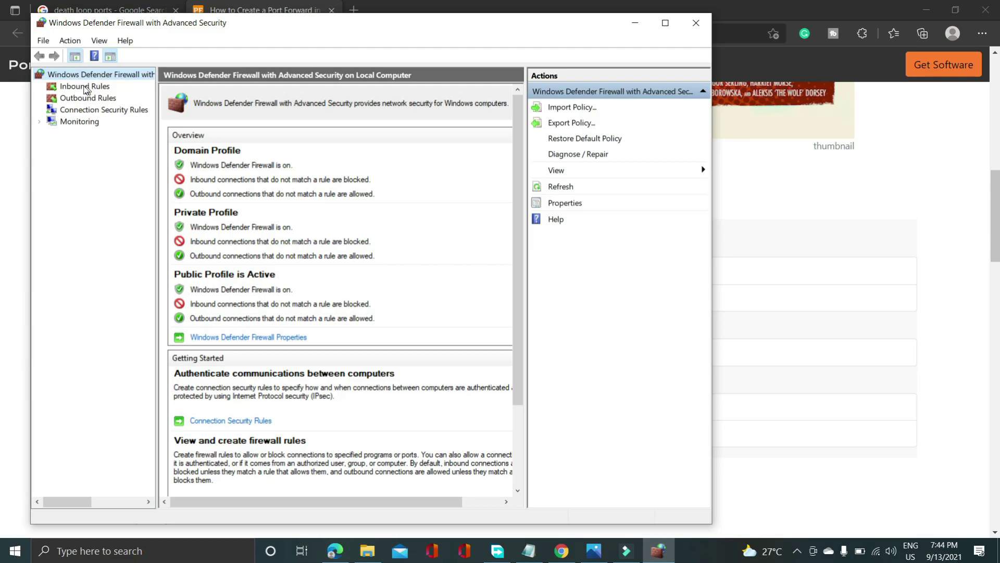
Create an inbound port rule allowing TCP 27015,27036 on all profiles, named DEATH LOOP
{"action": "left_click", "coordinate": [85, 87]}
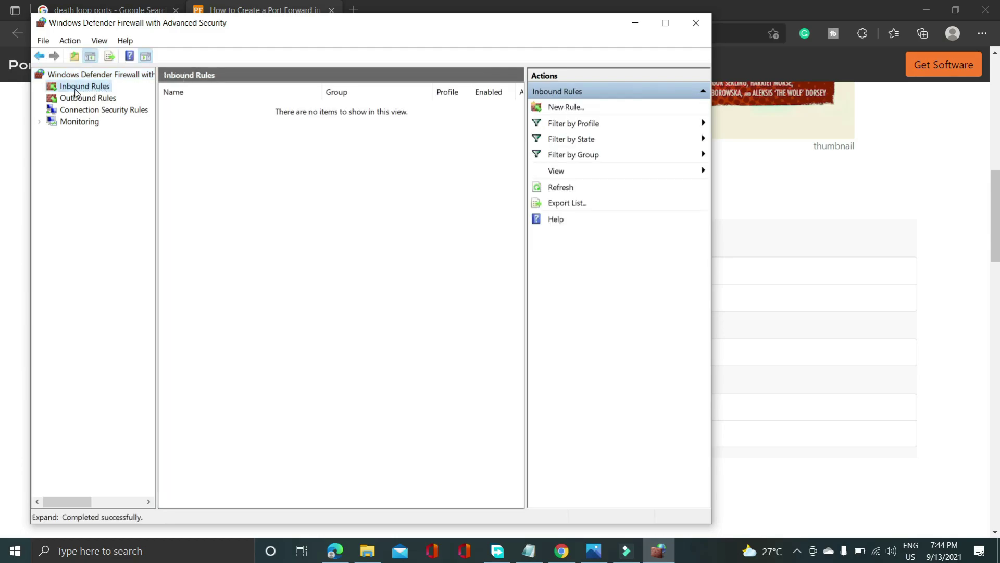
{"action": "left_click", "coordinate": [563, 107]}
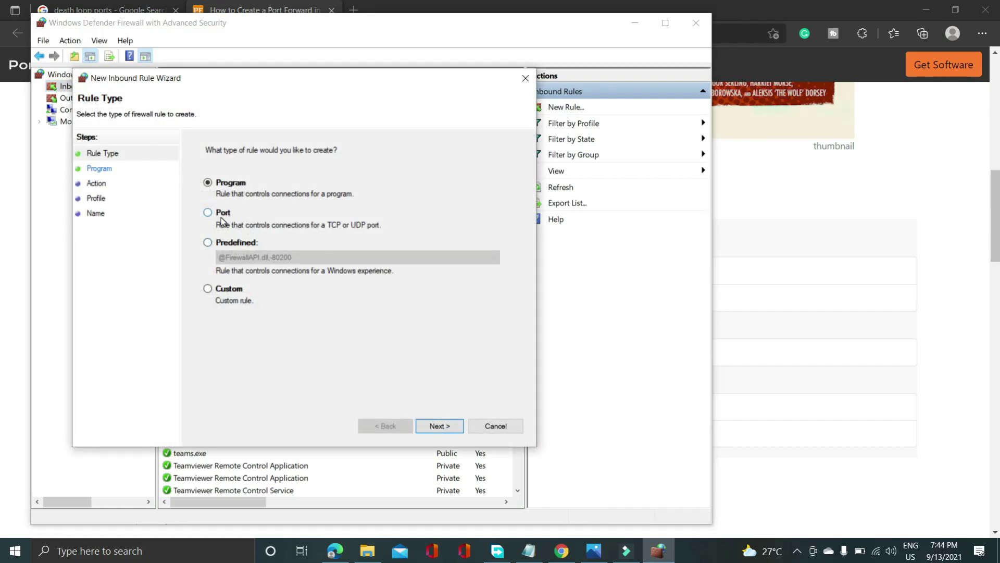
{"action": "left_click", "coordinate": [208, 211]}
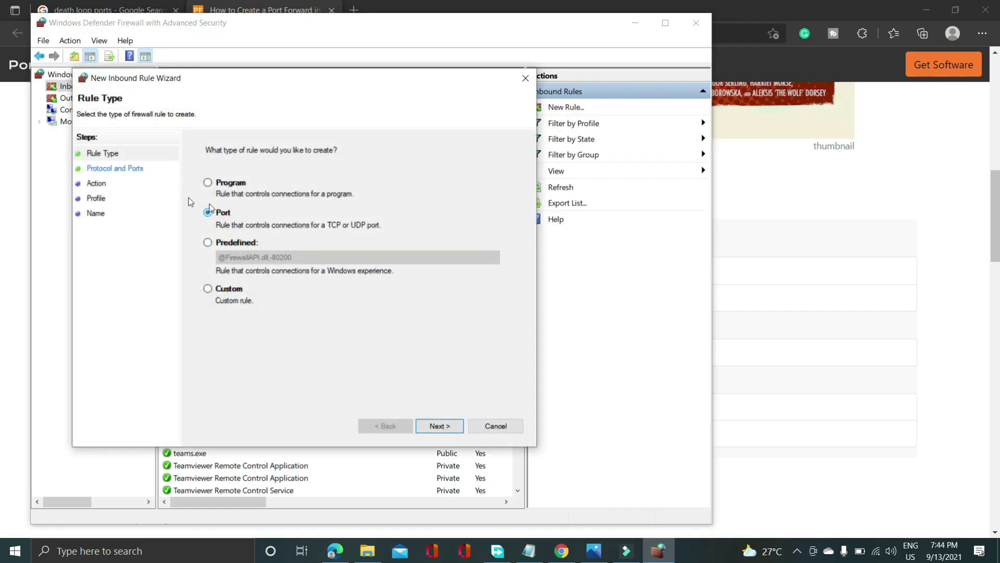
{"action": "left_click", "coordinate": [439, 426]}
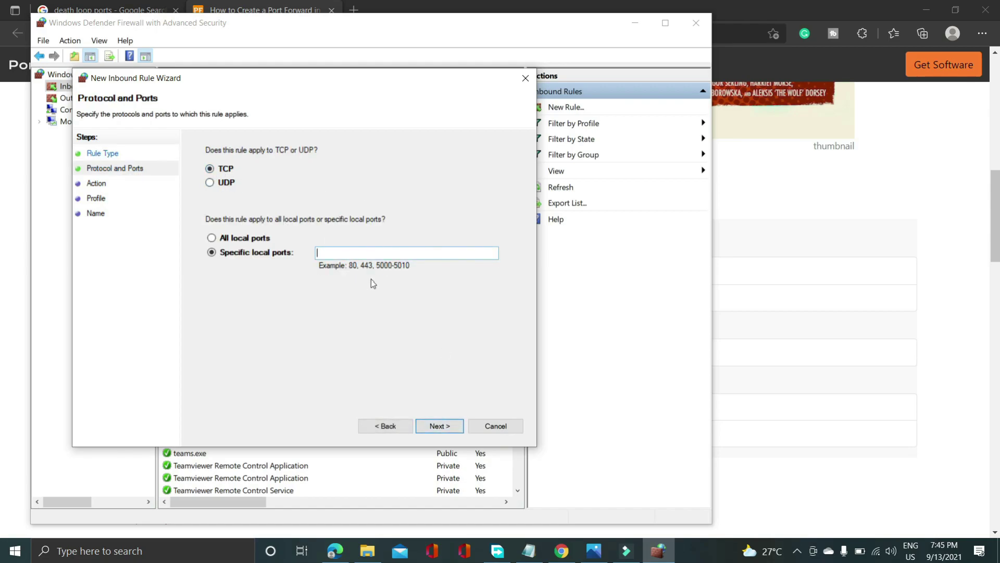
{"action": "key", "text": "ctrl+v"}
{"action": "left_click", "coordinate": [437, 427]}
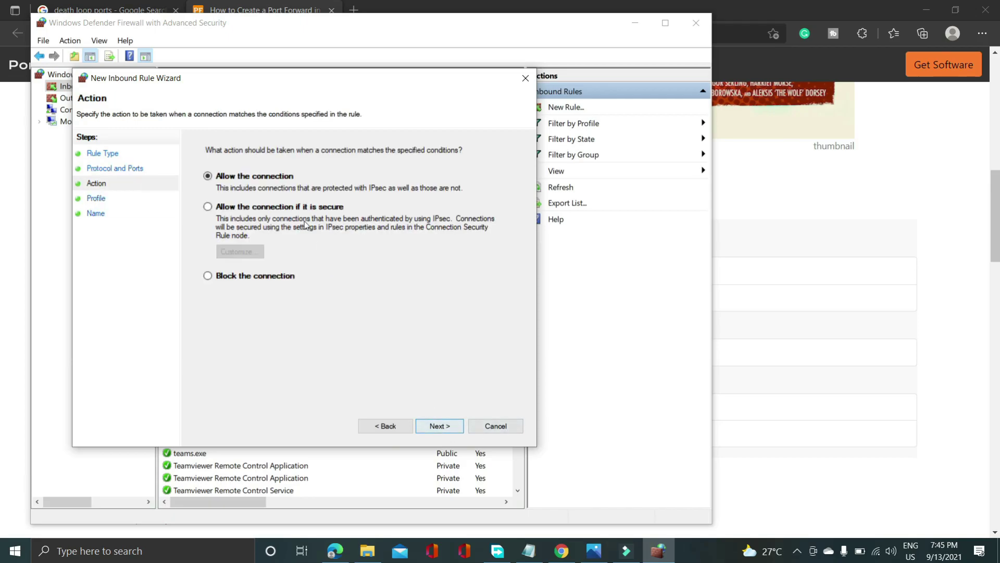
{"action": "left_click", "coordinate": [435, 427]}
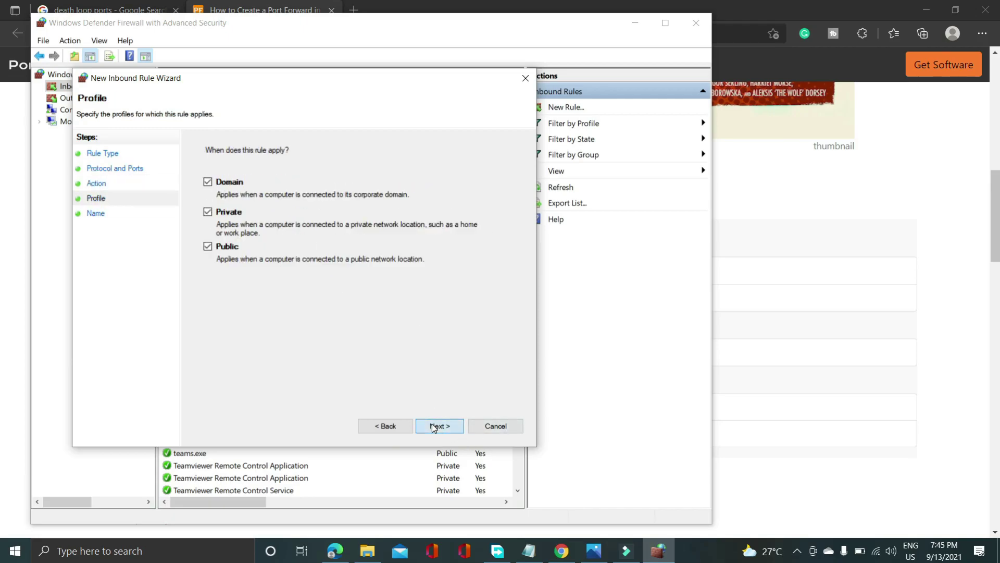
{"action": "left_click", "coordinate": [439, 426]}
{"action": "type", "text": "dEA"}
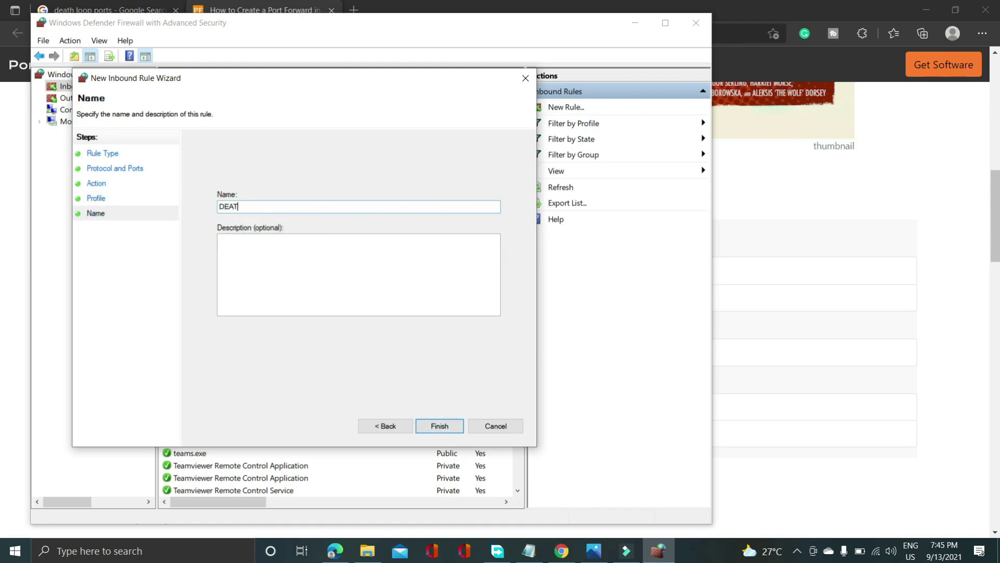
{"action": "type", "text": "TH LOOP"}
{"action": "left_click", "coordinate": [440, 427]}
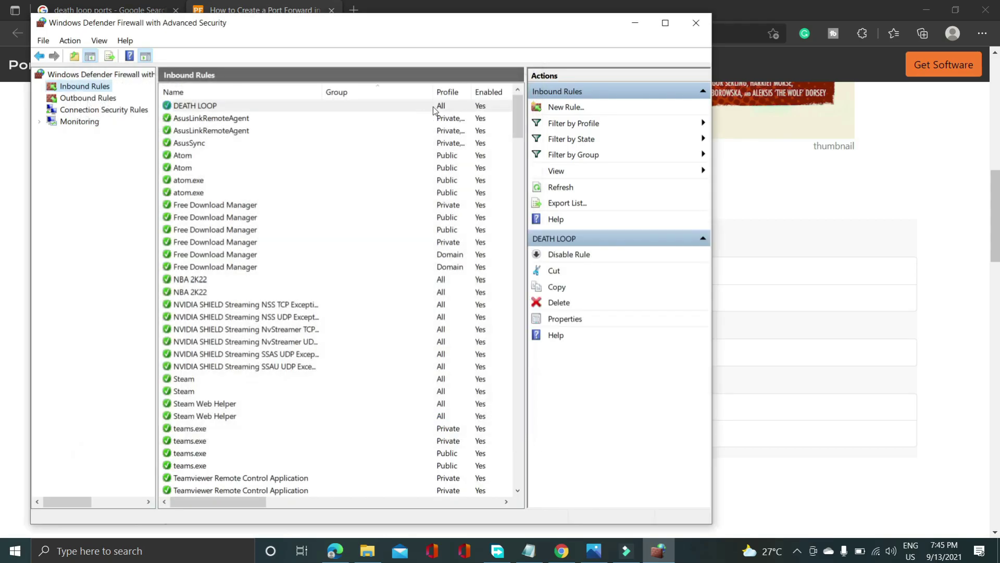
{"action": "left_click", "coordinate": [749, 189]}
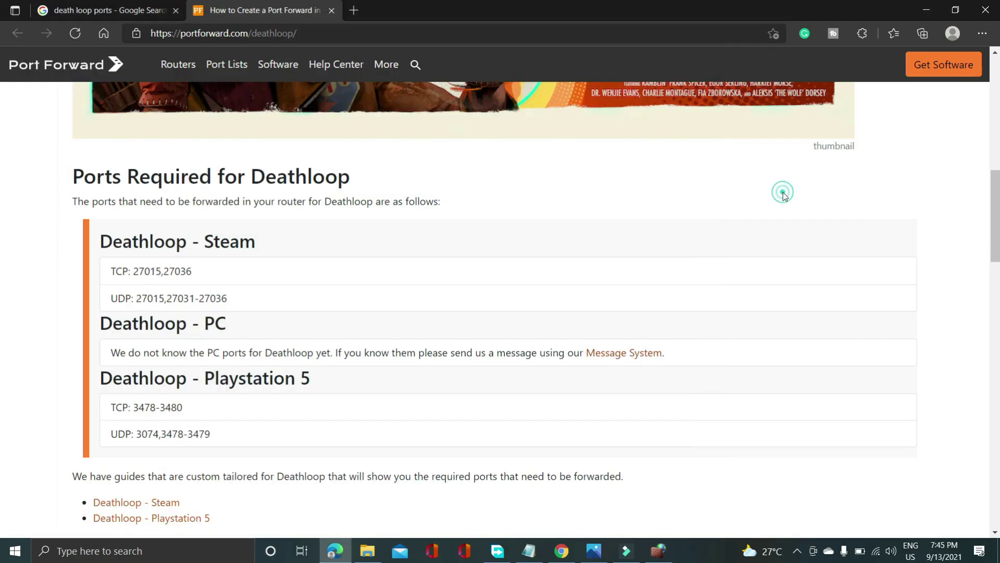
{"action": "left_click_drag", "start_coordinate": [136, 298], "coordinate": [231, 293]}
{"action": "key", "text": "ctrl+c"}
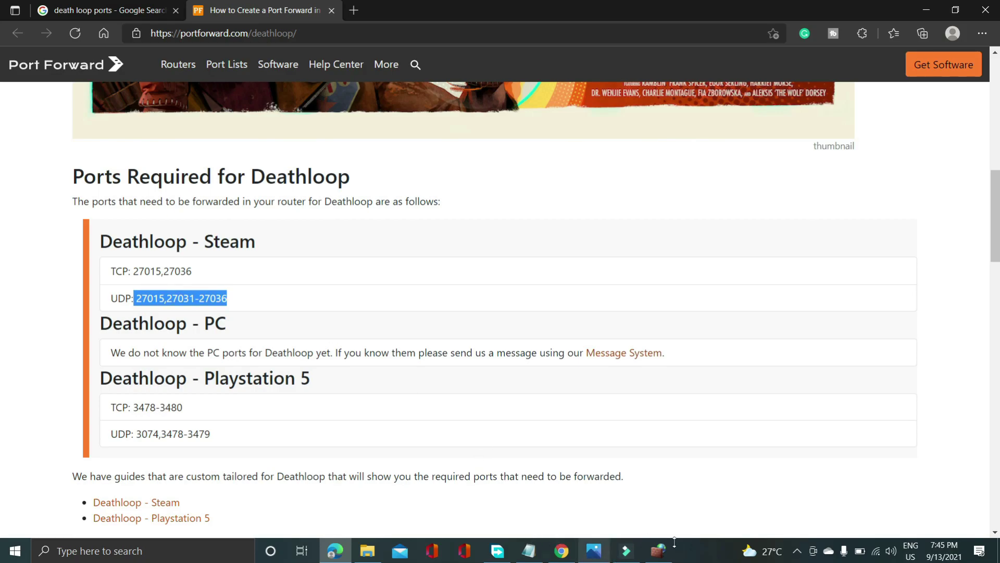
{"action": "left_click", "coordinate": [665, 554]}
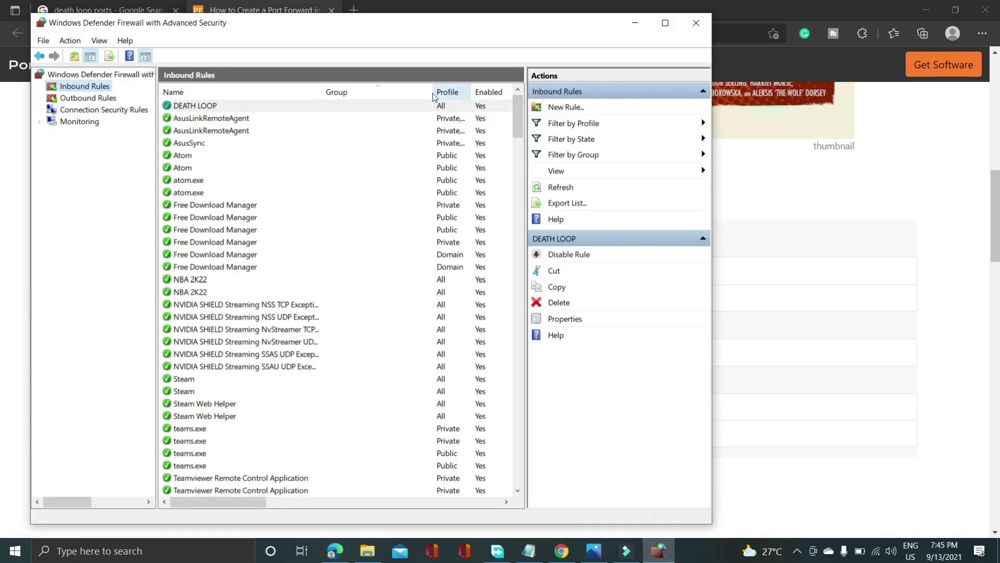
{"action": "left_click", "coordinate": [566, 107]}
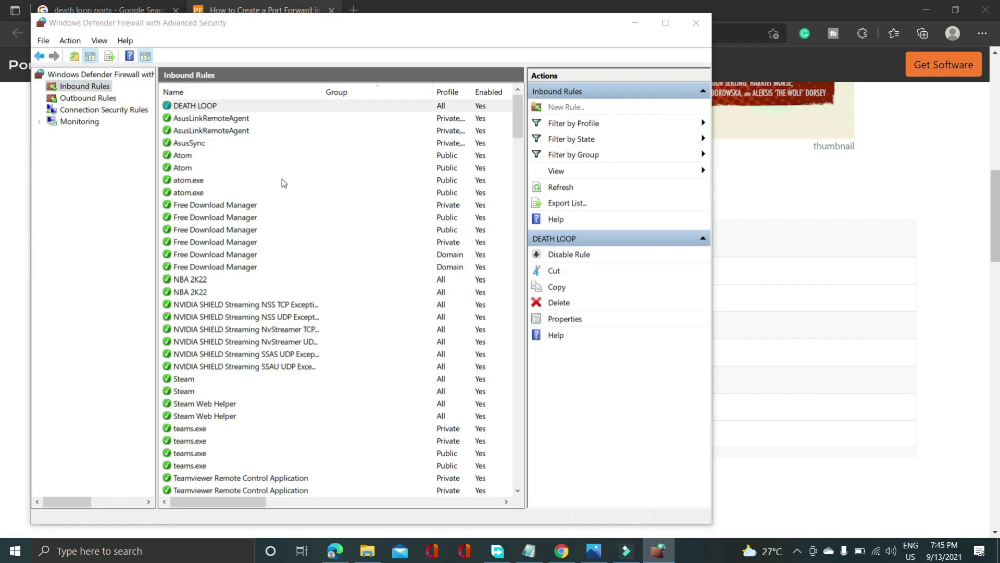
Make the new port rule UDP, listing ports 27015 and 27031 through 27036 individually
{"action": "left_click", "coordinate": [240, 229]}
{"action": "left_click", "coordinate": [449, 444]}
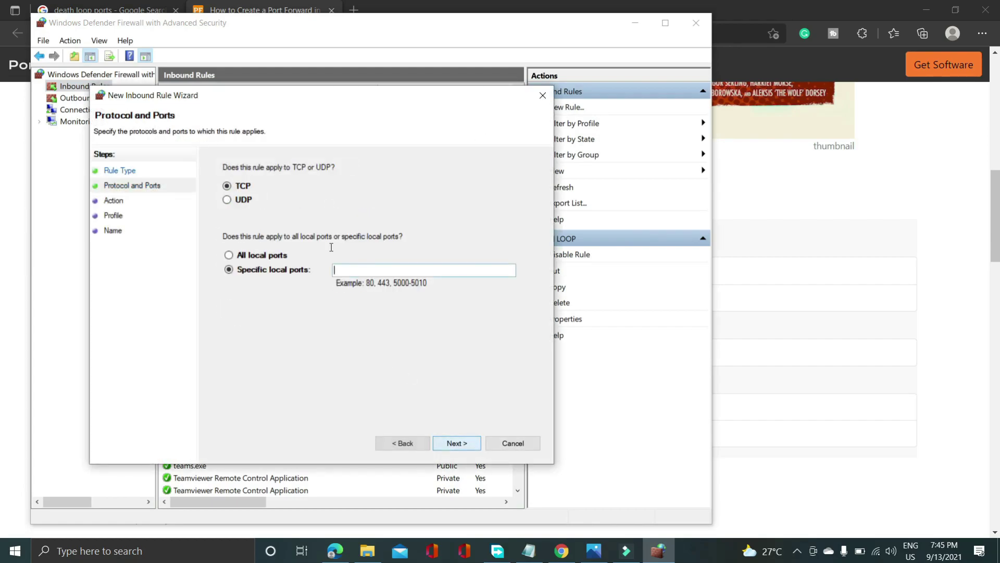
{"action": "left_click", "coordinate": [240, 201]}
{"action": "key", "text": "ctrl+v"}
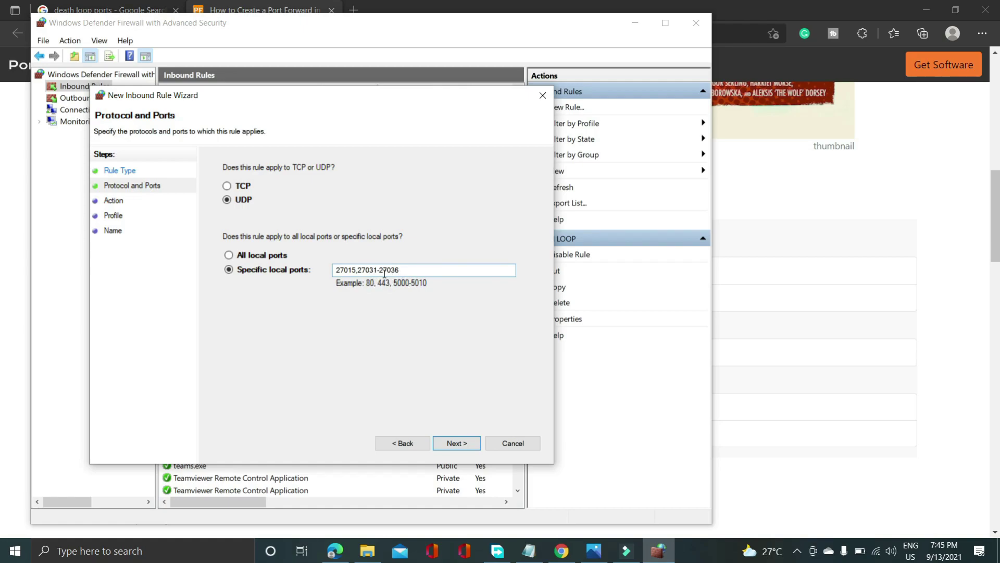
{"action": "left_click", "coordinate": [381, 272]}
{"action": "key", "text": "BackSpace"}
{"action": "type", "text": ", 27032 , 27033 , 27034 "}
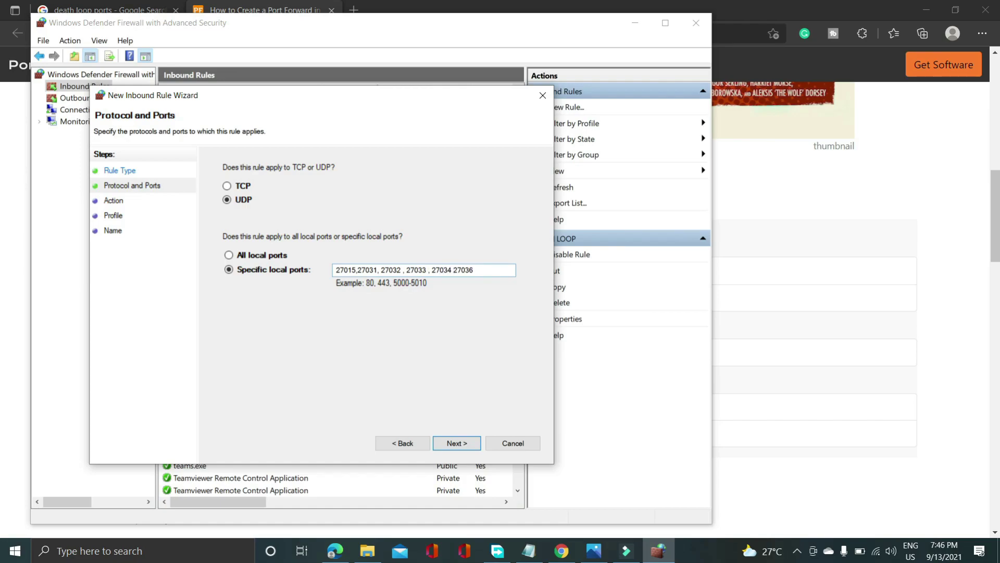
{"action": "type", "text": ", 27035 ,"}
Keep Allow the connection and all three profiles, then name the UDP rule 'DEATH LOOP'
{"action": "left_click", "coordinate": [462, 447]}
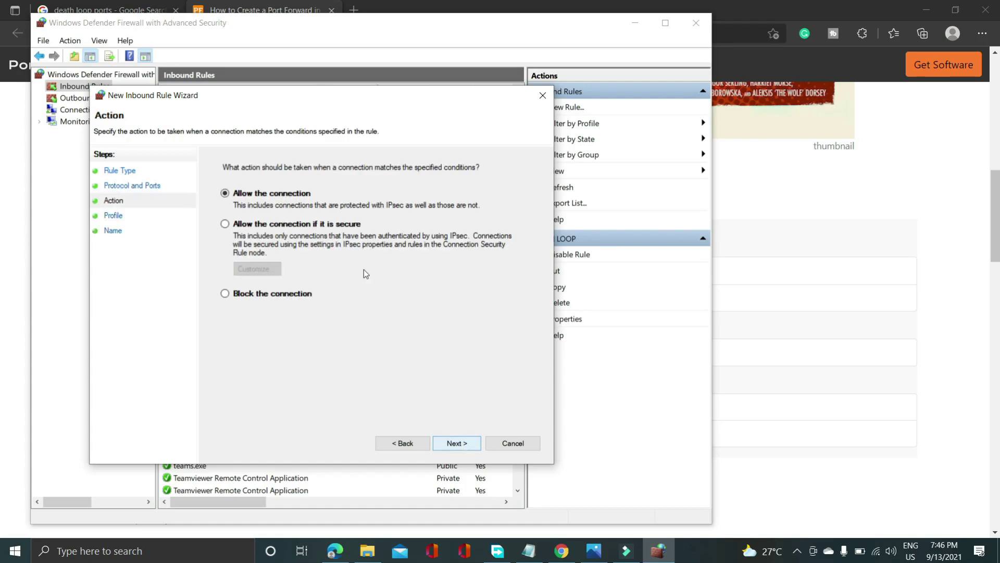
{"action": "left_click", "coordinate": [457, 443]}
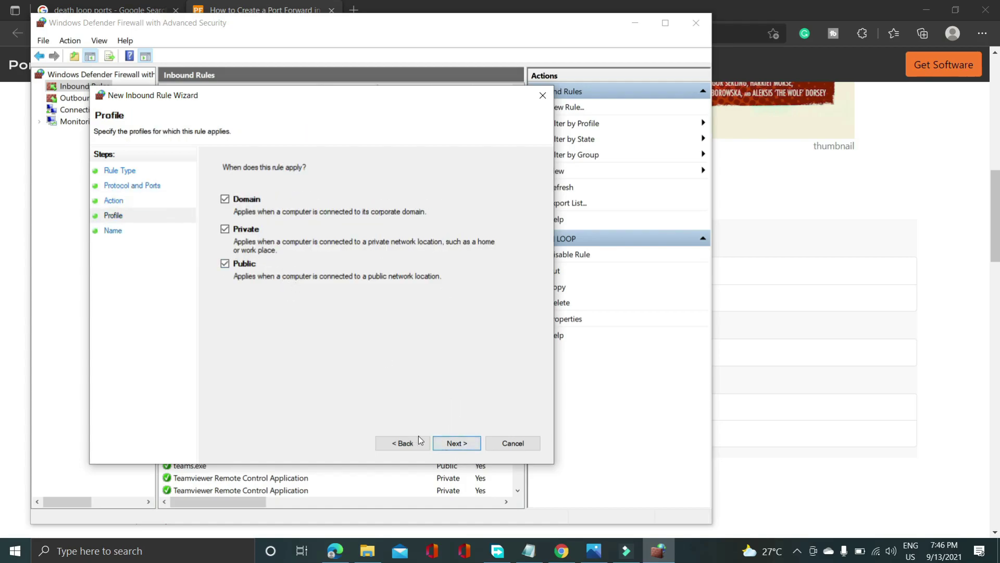
{"action": "left_click", "coordinate": [441, 442]}
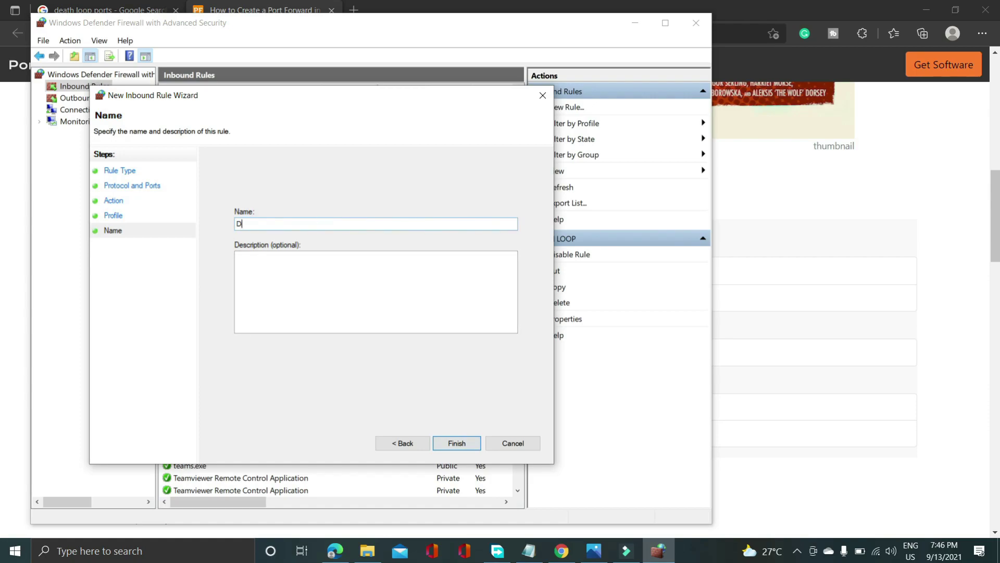
{"action": "type", "text": "DEATH LOOP"}
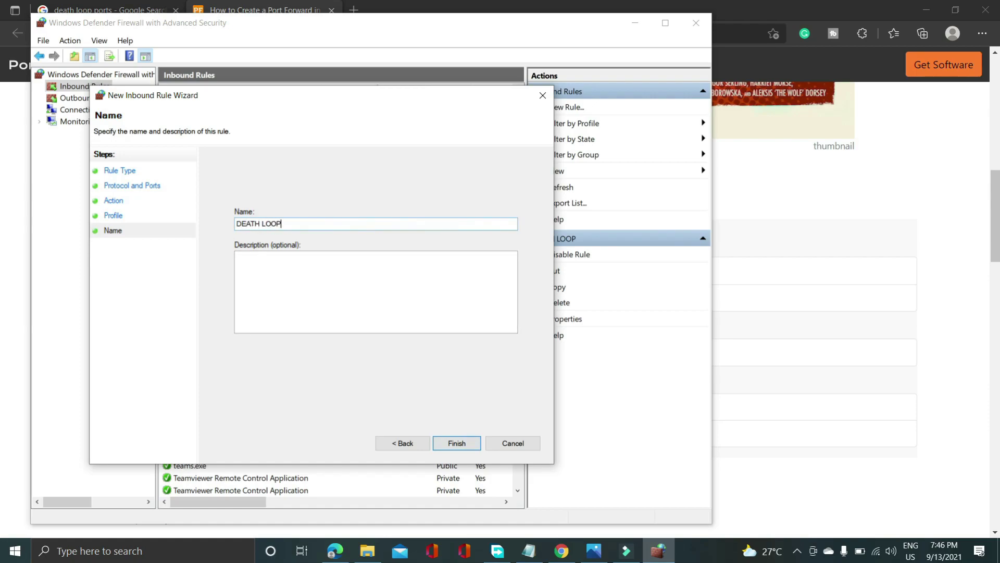
{"action": "left_click", "coordinate": [455, 444]}
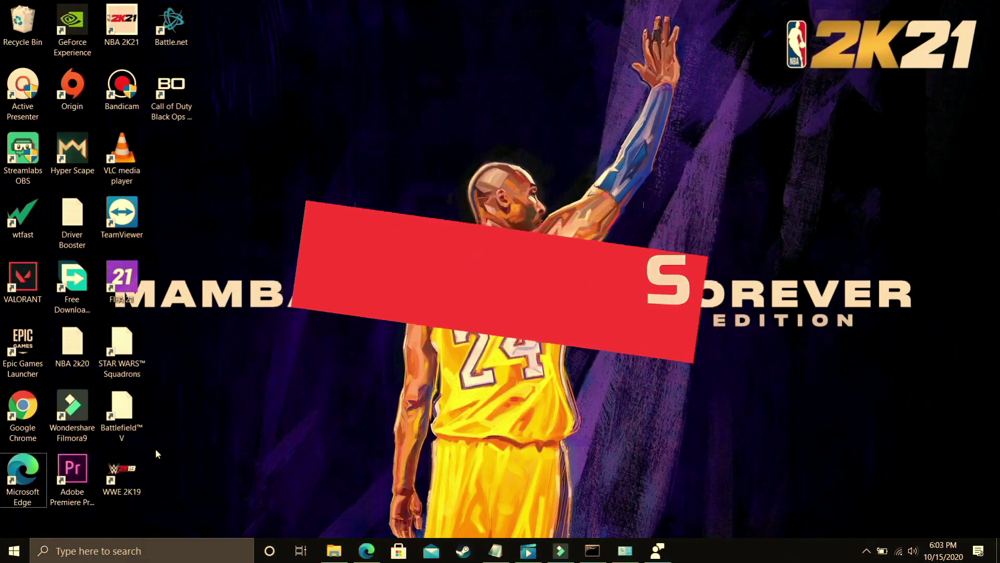
Launch Command Prompt from a search for 'cd' and run ipconfig /flushdns
{"action": "left_click", "coordinate": [191, 552]}
{"action": "type", "text": "cm"}
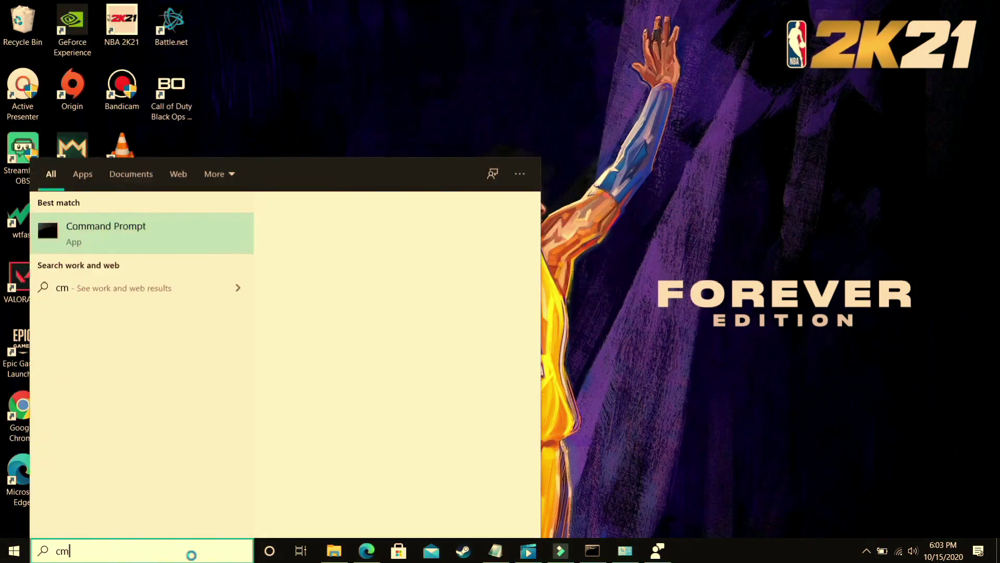
{"action": "type", "text": "d"}
{"action": "left_click", "coordinate": [128, 228]}
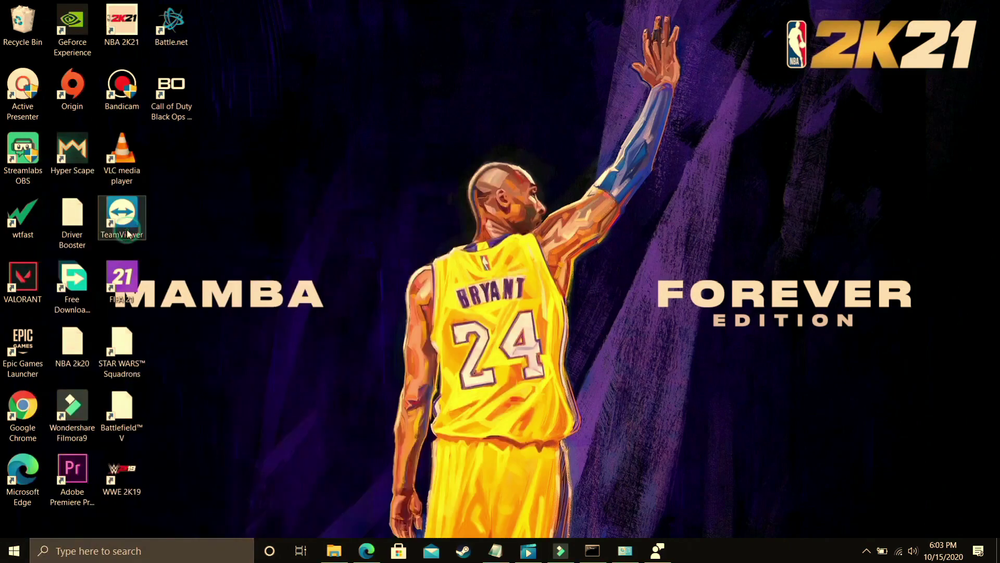
{"action": "type", "text": "ipconfig /flush"}
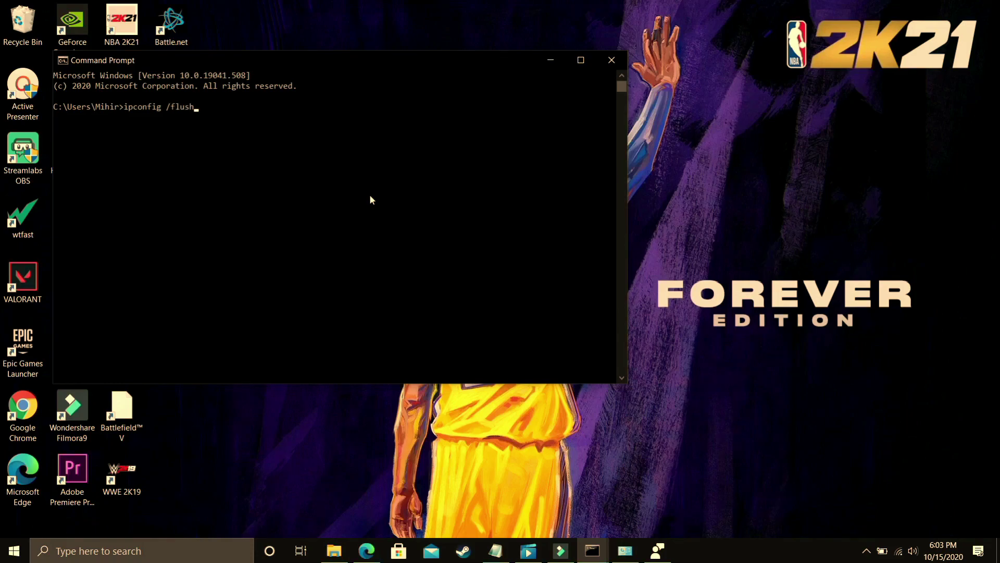
{"action": "type", "text": "dns"}
{"action": "key", "text": "Return"}
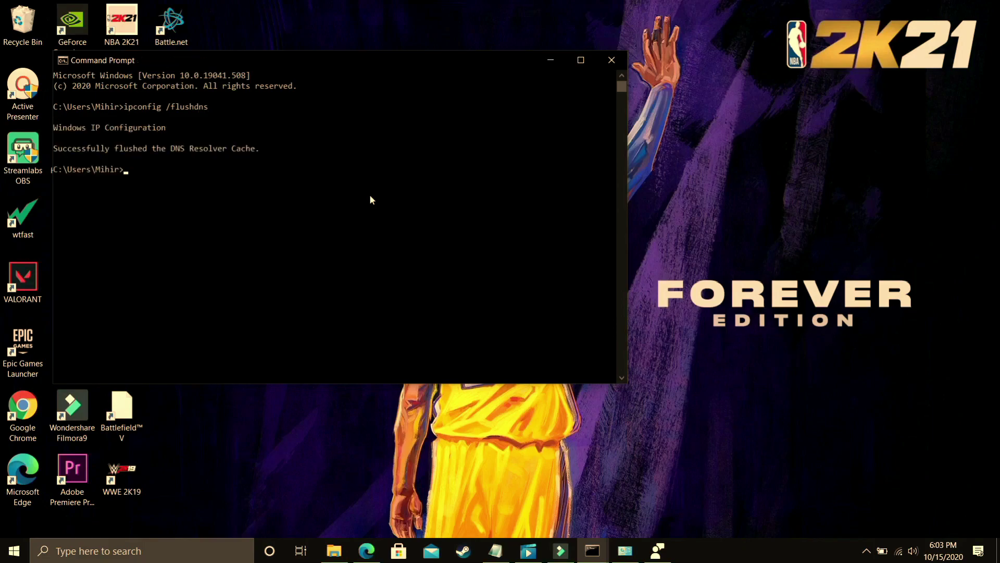